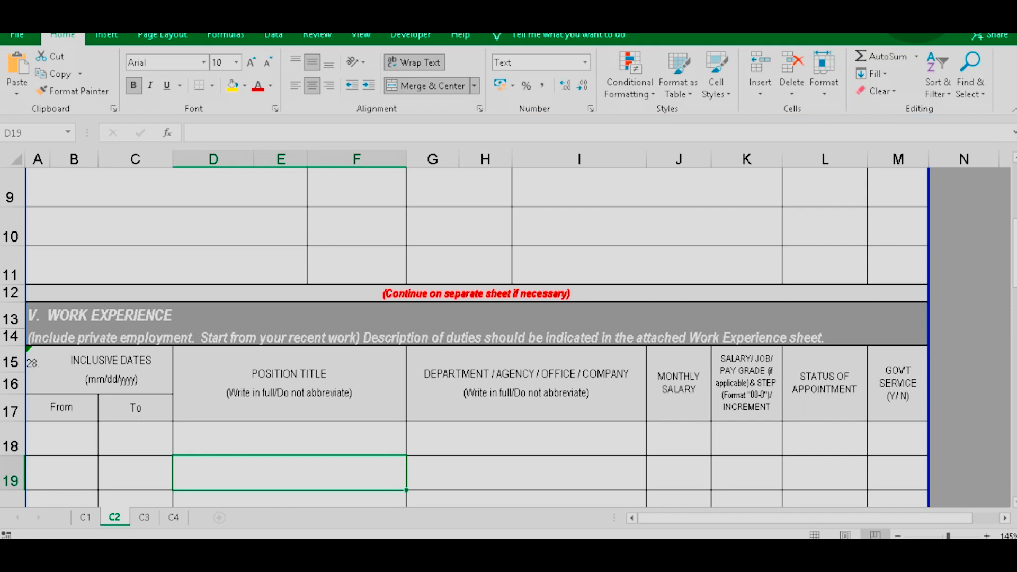
Examine the Work Experience section heading on sheet C2, especially the instruction to start from the most recent work.
scroll(476, 329, down, 1)
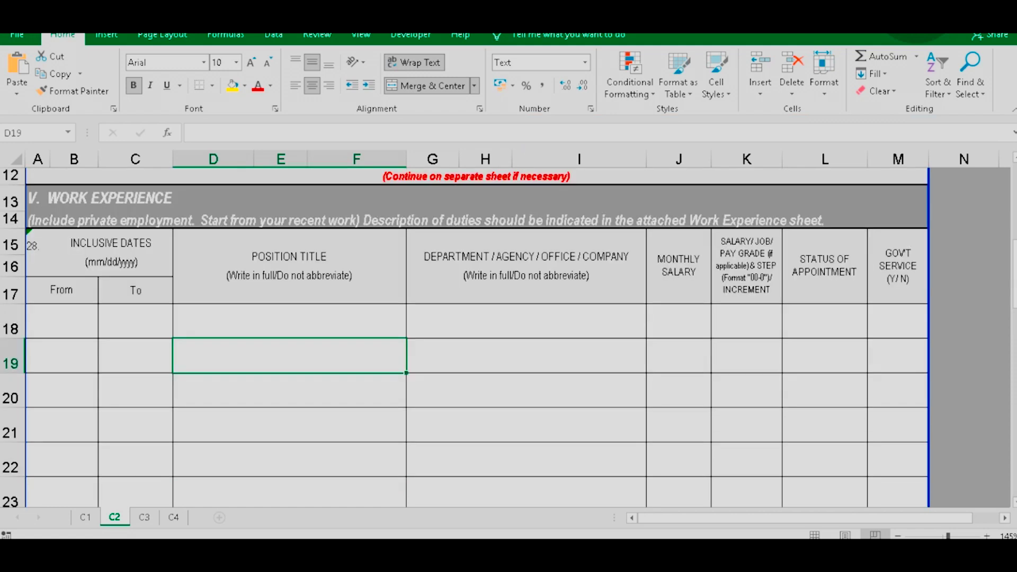
scroll(476, 328, up, 1)
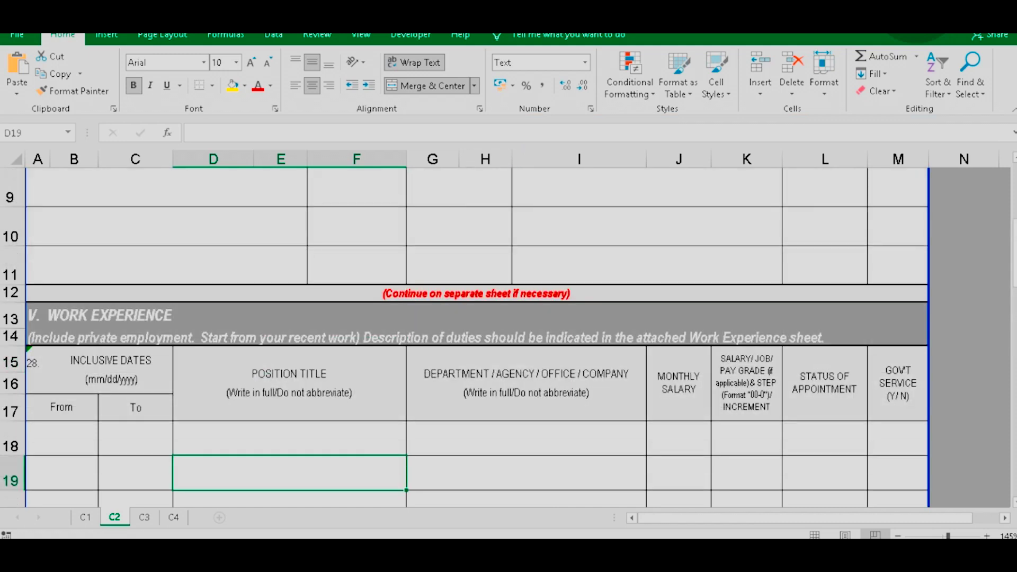
click(214, 338)
drag(213, 337, 358, 338)
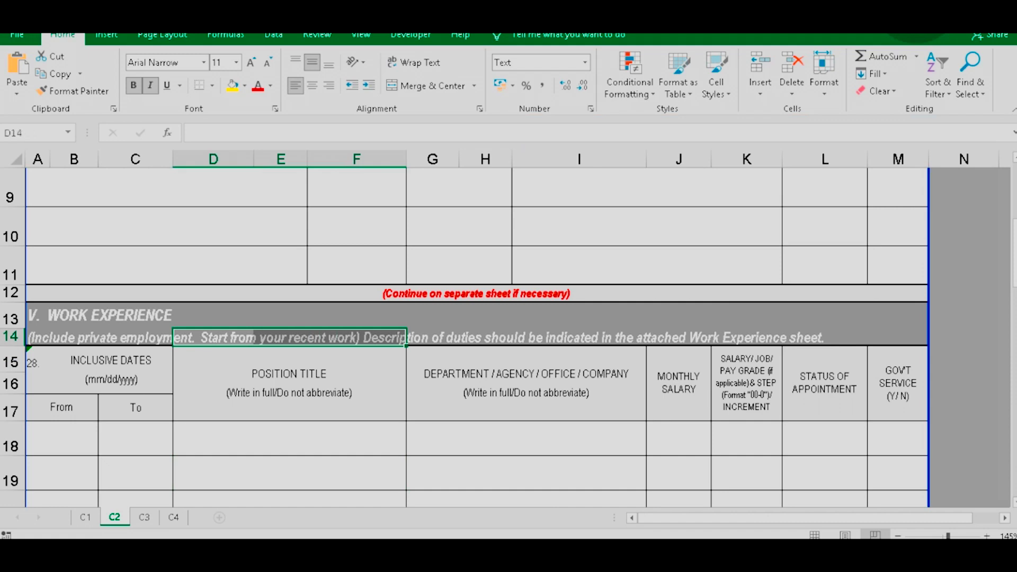
scroll(477, 338, down, 1)
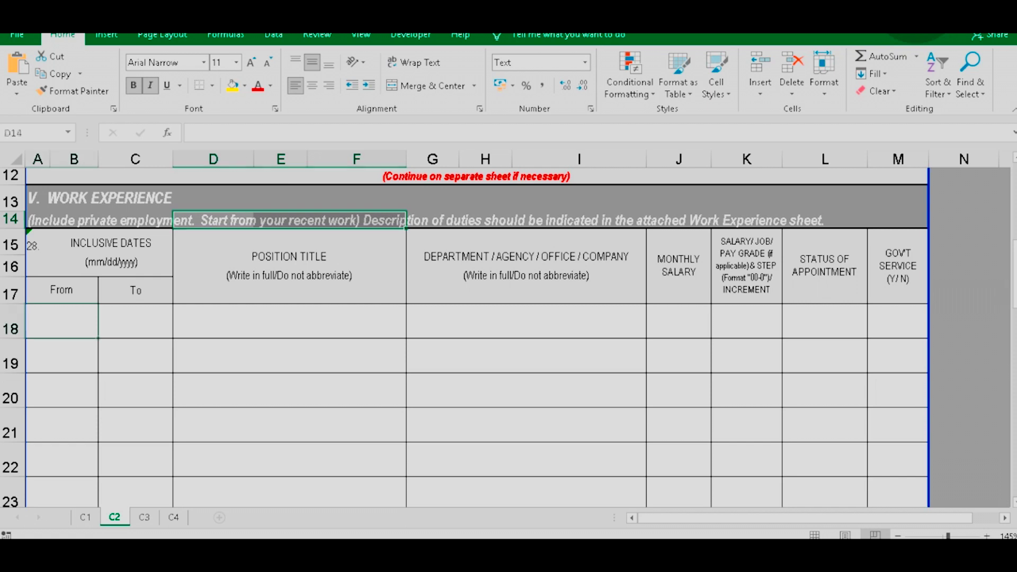
Review the inclusive dates From and To cells in the first blank Work Experience row.
click(61, 321)
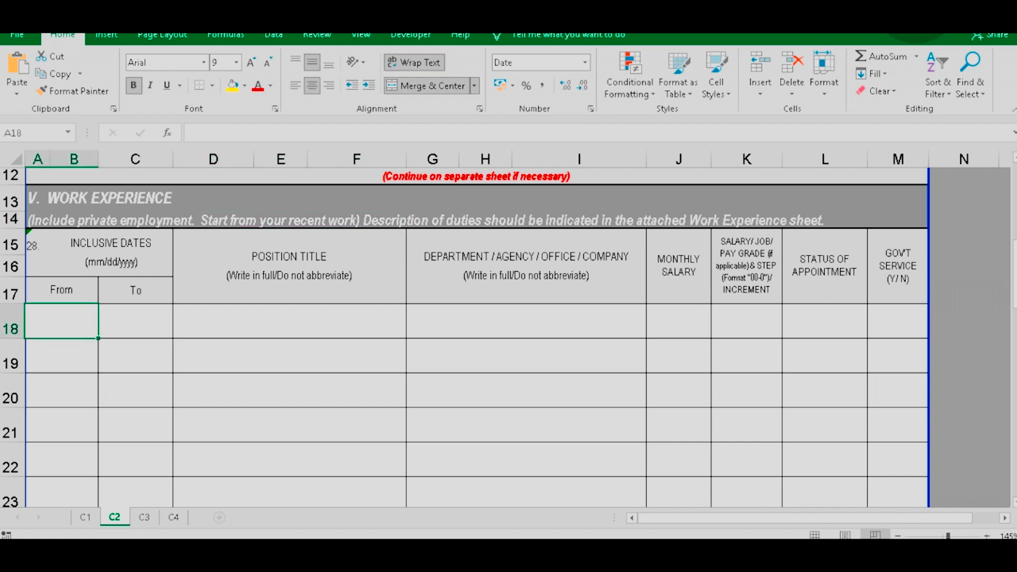
click(135, 321)
drag(62, 321, 136, 320)
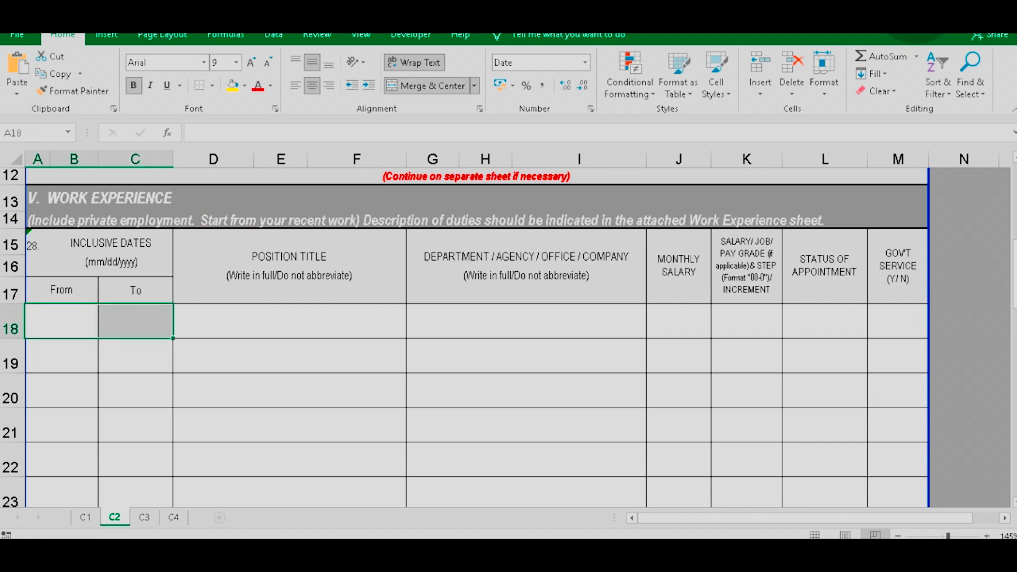
key(shift+Left)
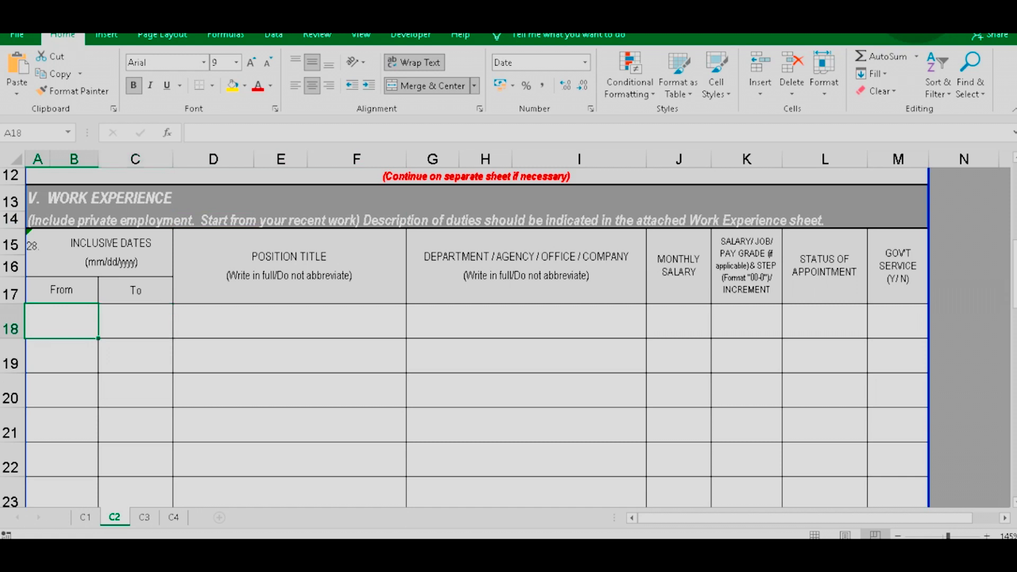
click(135, 321)
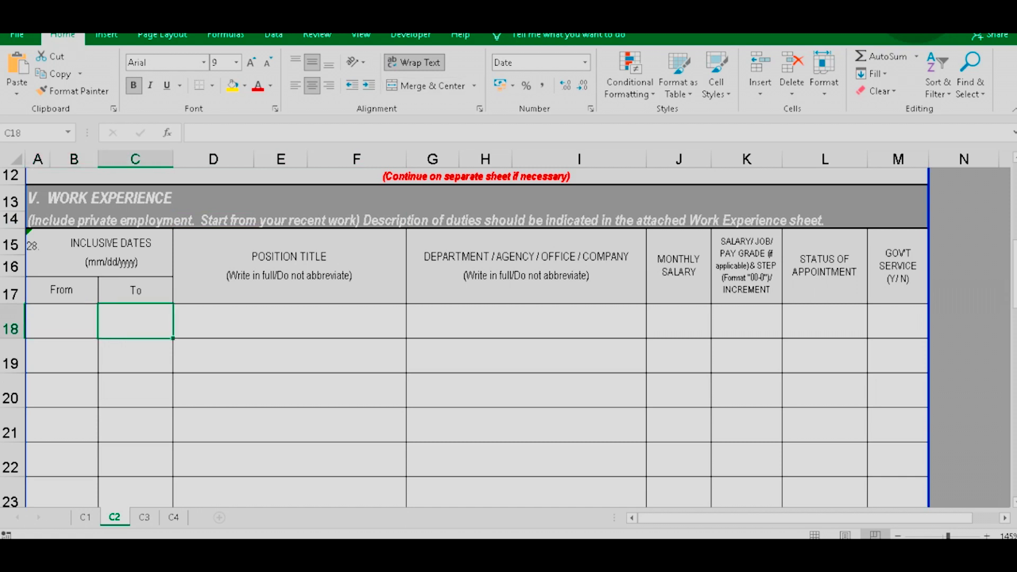
Review row 18's position title, department, monthly salary, pay grade, appointment status and government service cells, plus the whole entry row.
click(289, 321)
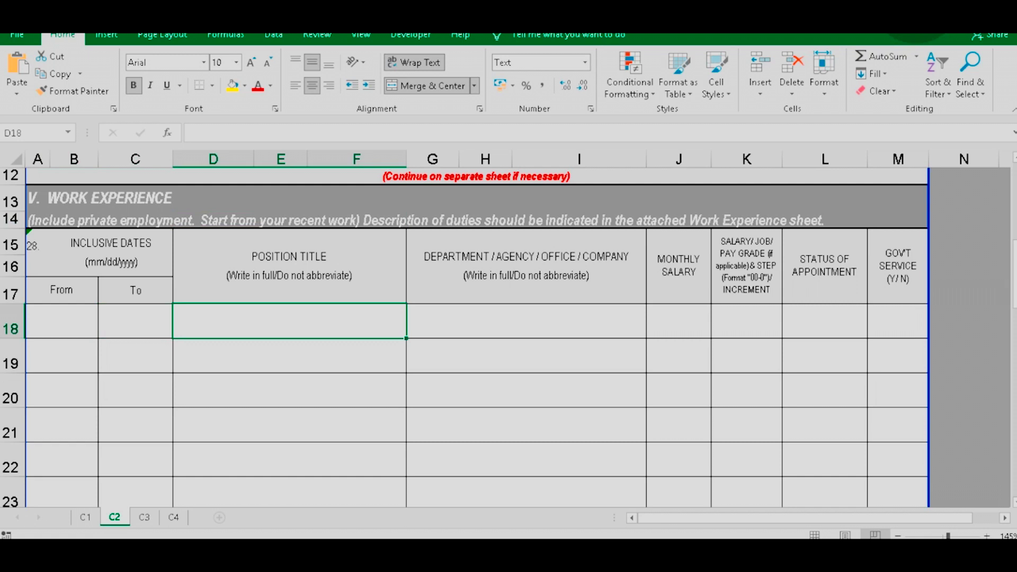
click(525, 321)
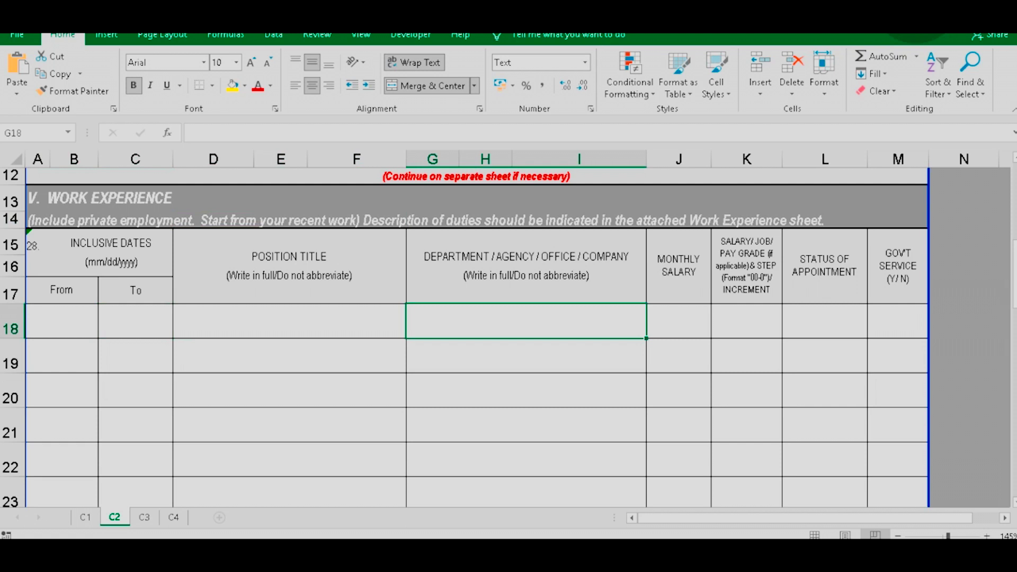
click(679, 321)
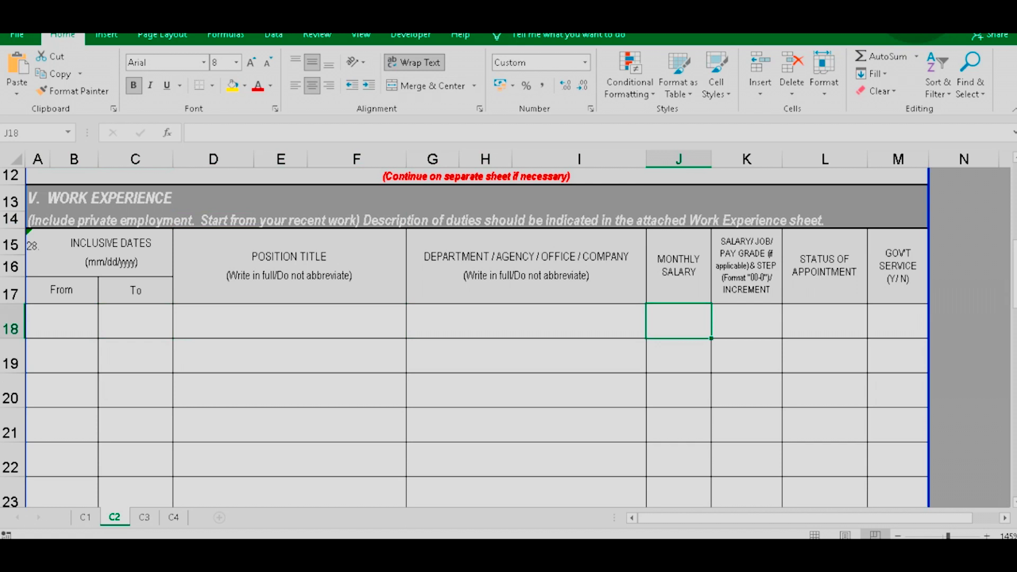
click(746, 321)
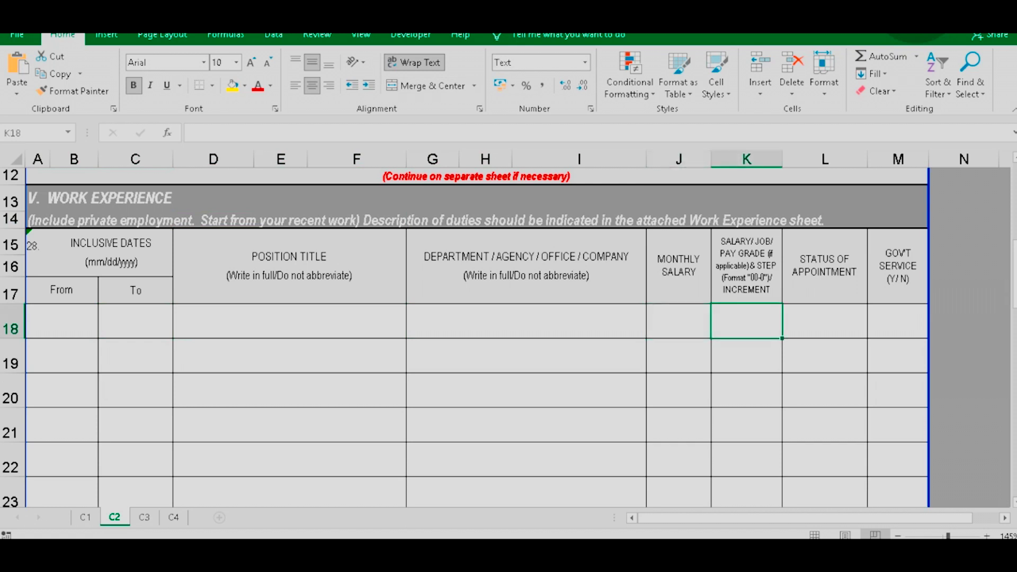
click(824, 321)
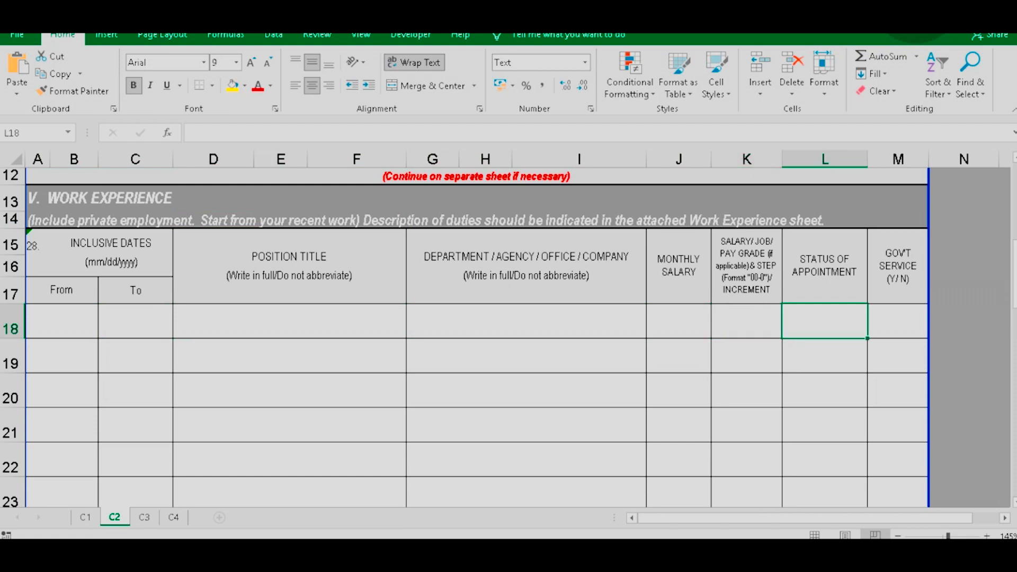
click(898, 321)
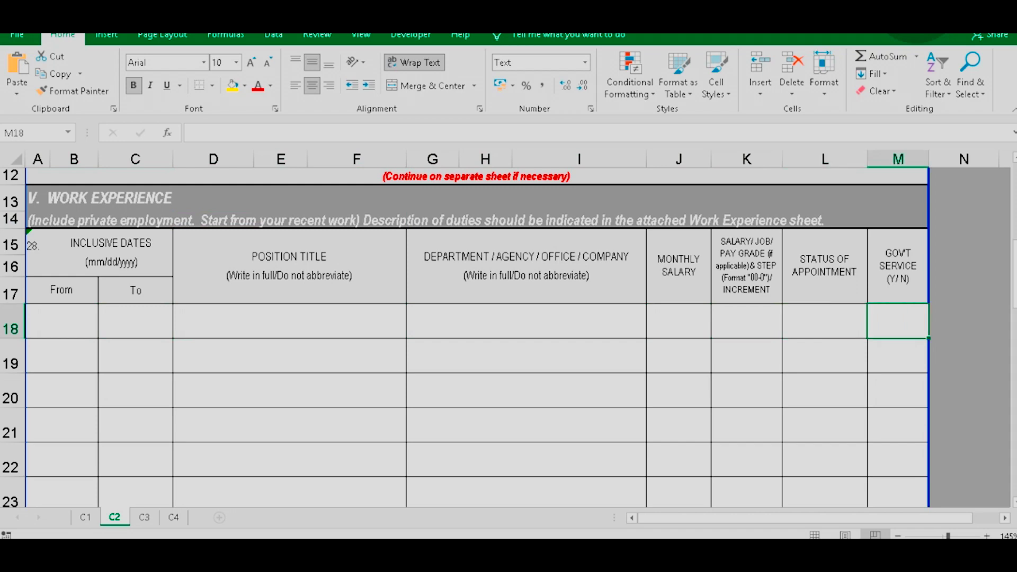
click(62, 321)
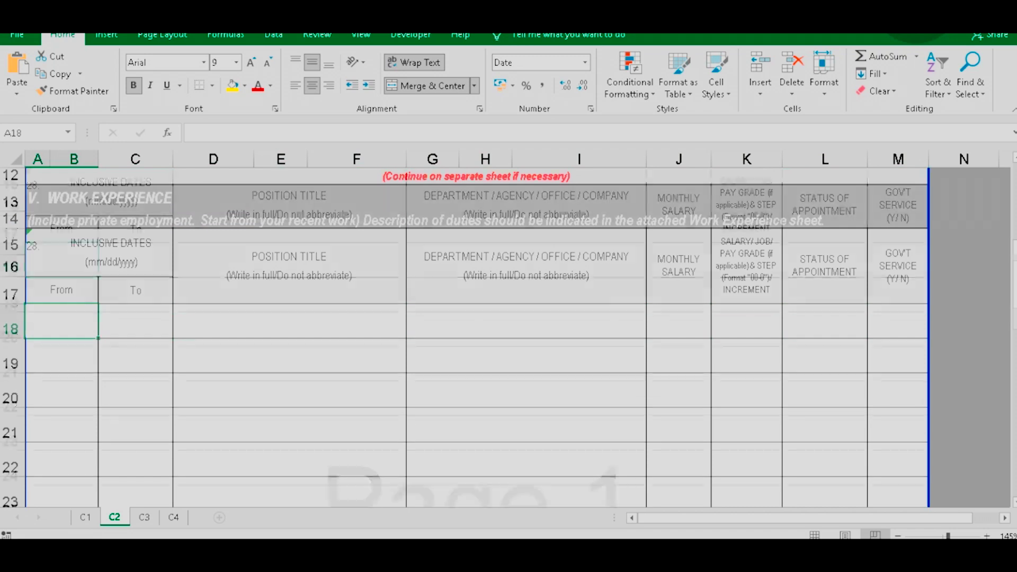
drag(60, 320, 898, 321)
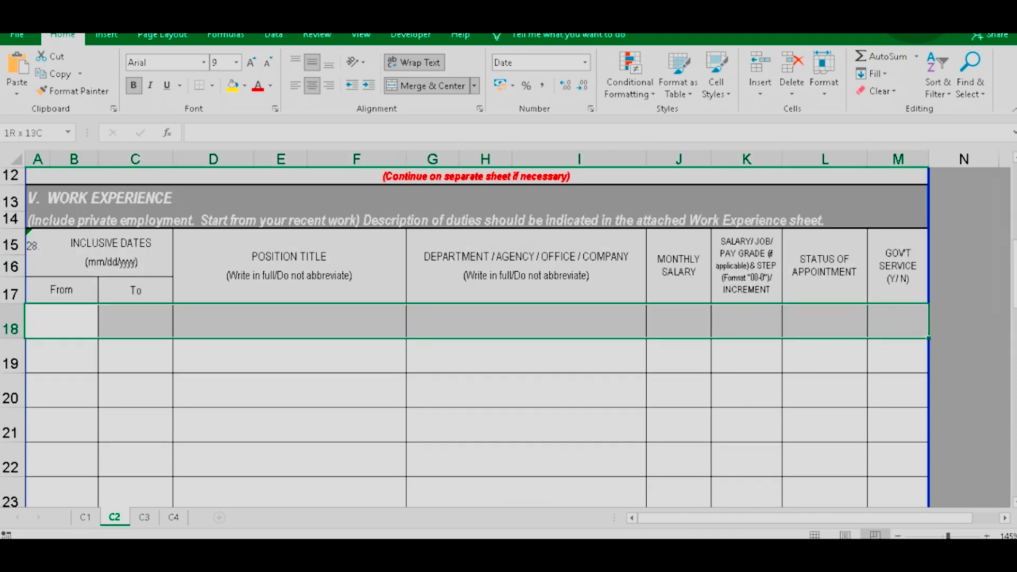
click(61, 321)
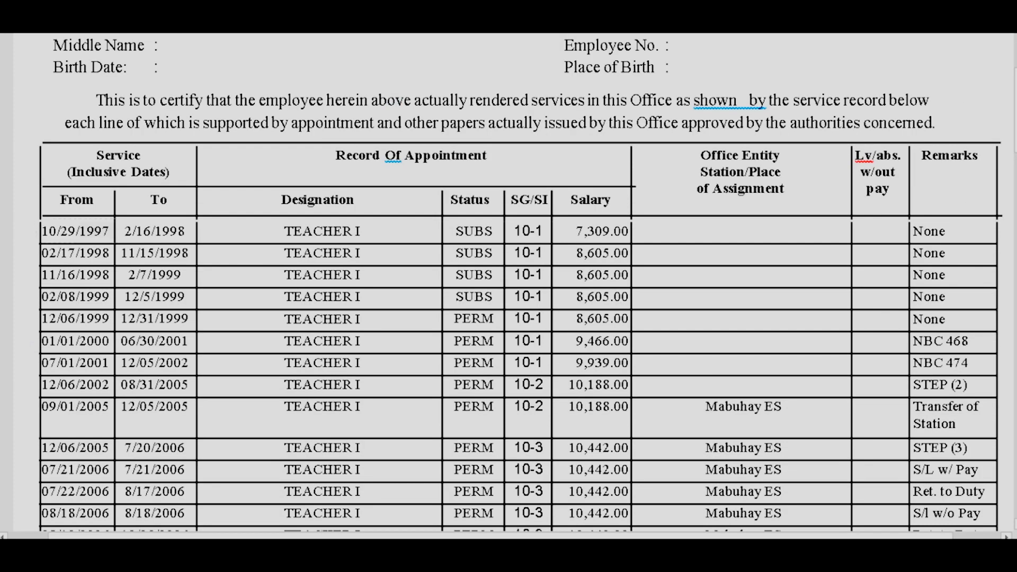
Switch to the service record document and examine its appointment entries from the first to the latest.
drag(80, 231, 193, 232)
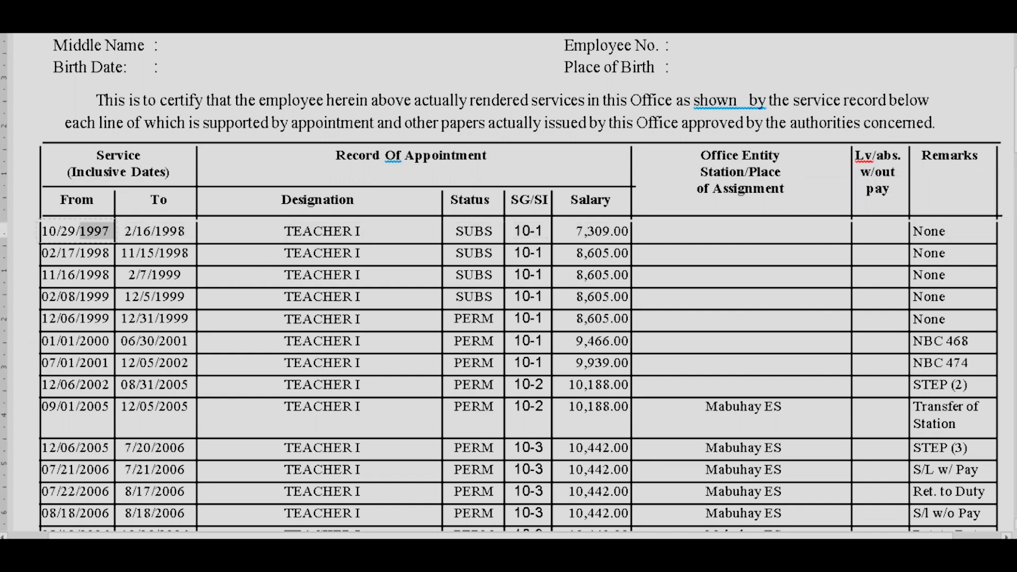
triple_click(294, 231)
click(294, 231)
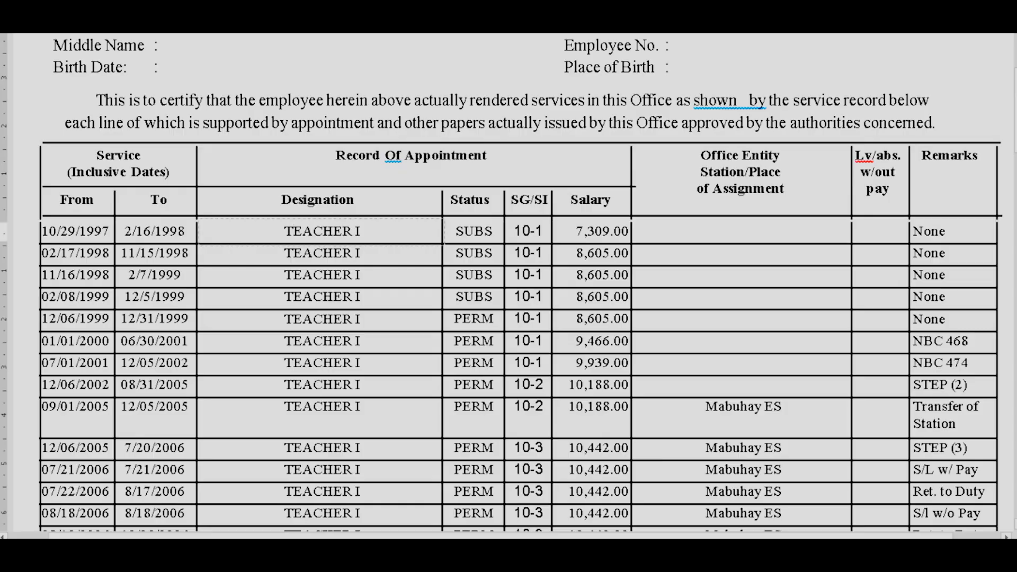
scroll(508, 281, down, 3)
scroll(509, 280, down, 15)
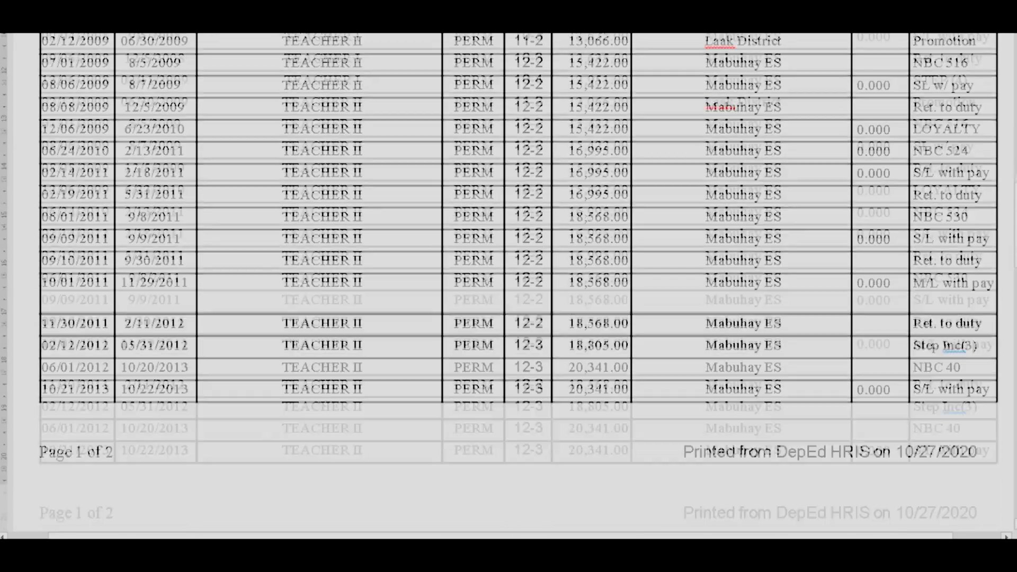
scroll(509, 280, down, 10)
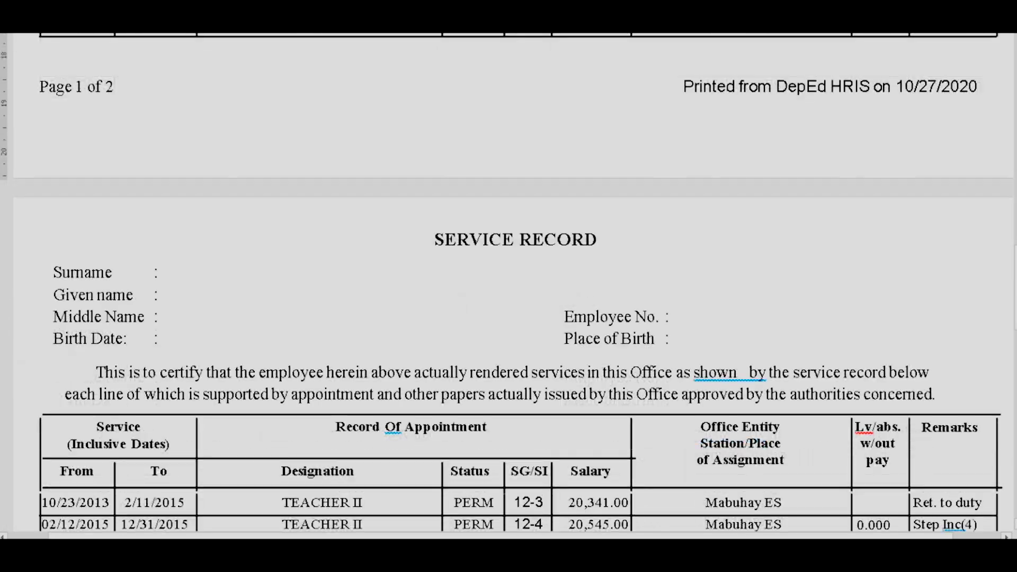
scroll(508, 281, down, 9)
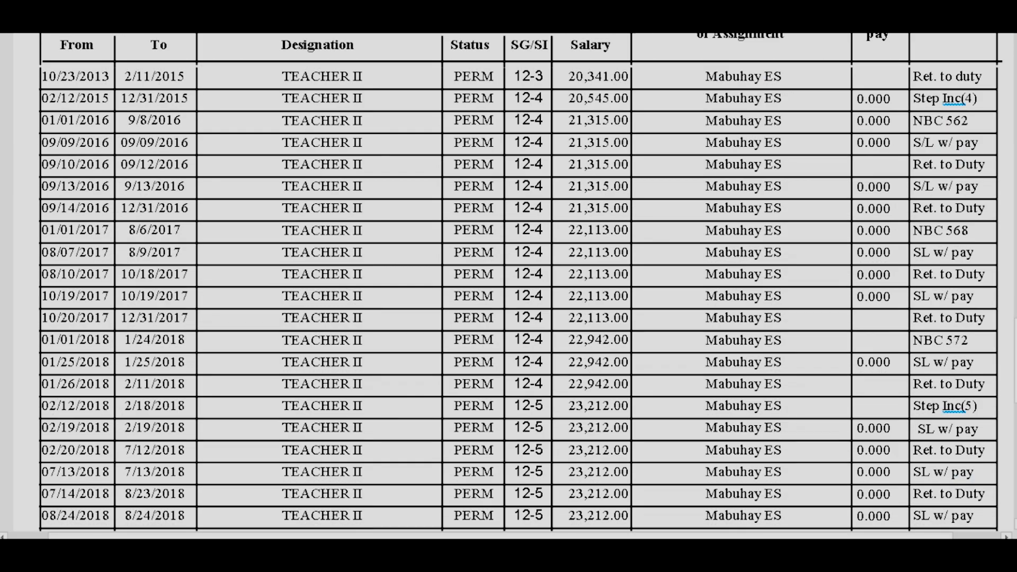
scroll(508, 281, down, 5)
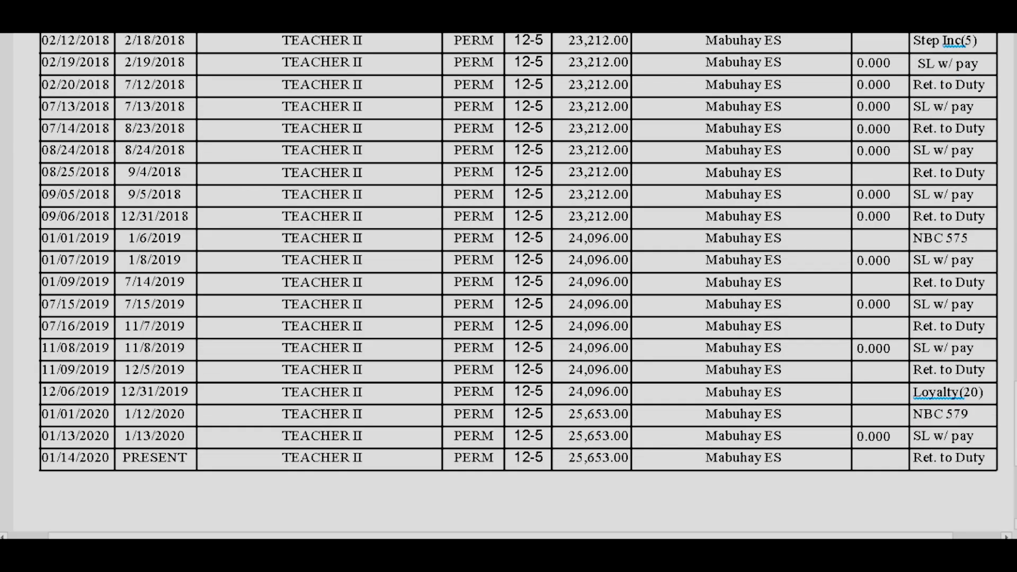
scroll(509, 281, down, 3)
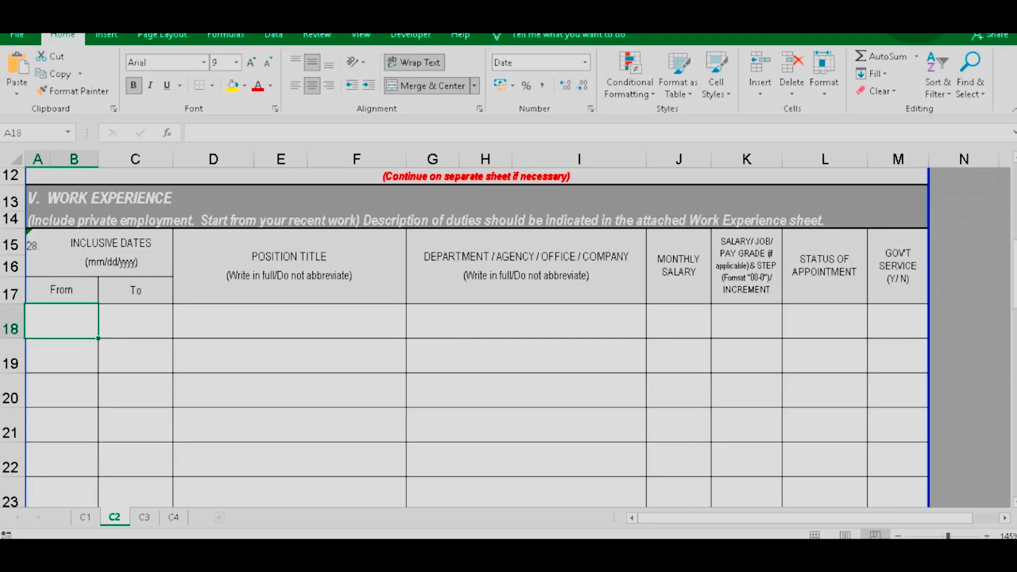
Return to sheet C2 in Excel and examine the blank Work Experience rows and the continuation note below them.
scroll(476, 334, down, 2)
scroll(476, 334, down, 5)
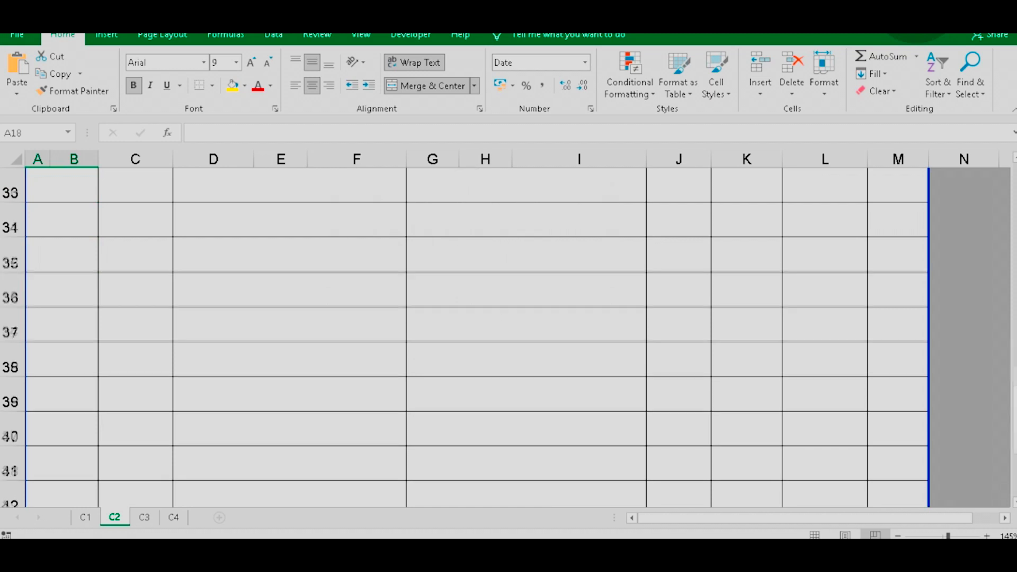
scroll(476, 333, down, 1)
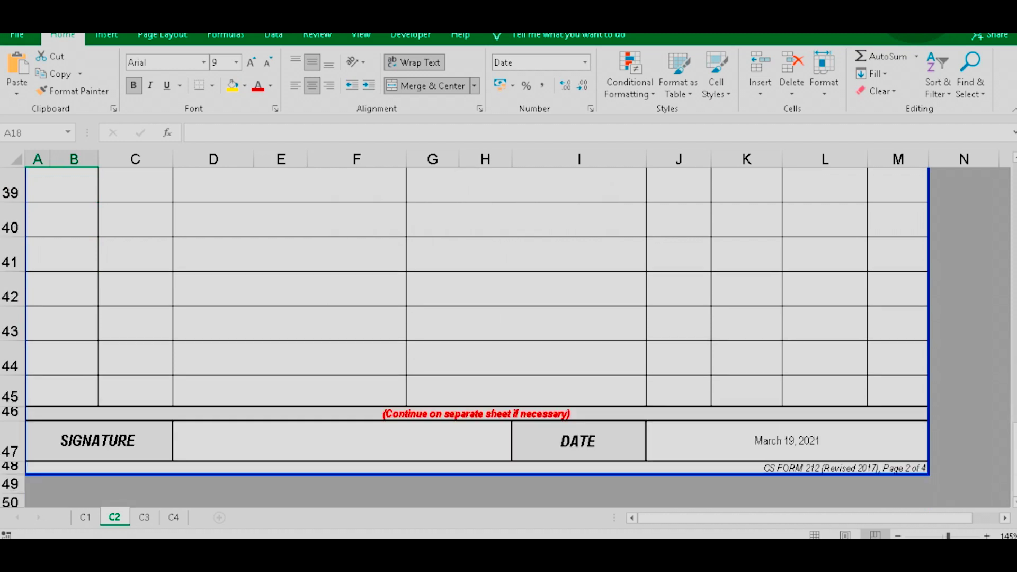
scroll(477, 333, up, 9)
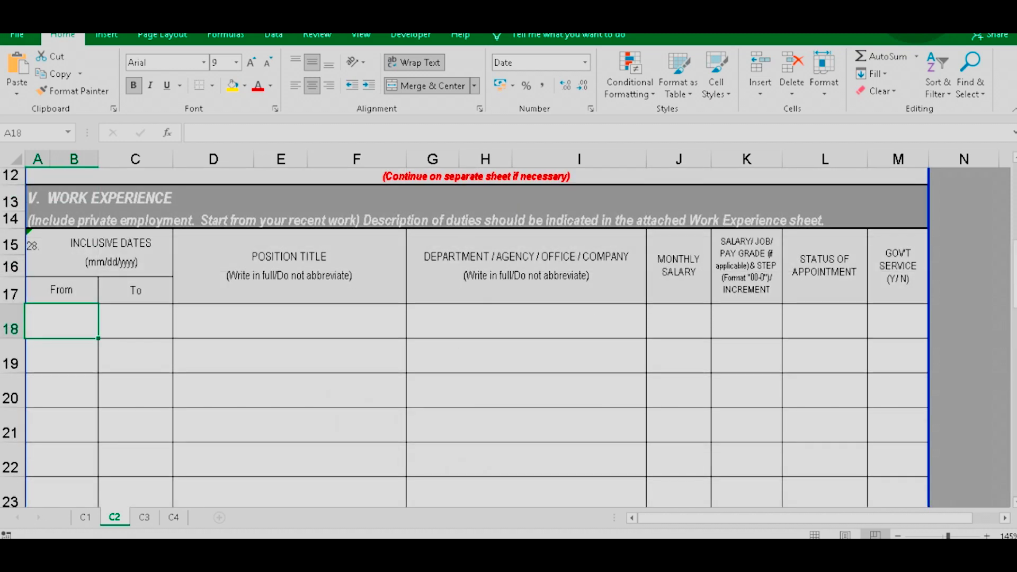
click(289, 356)
scroll(289, 356, down, 7)
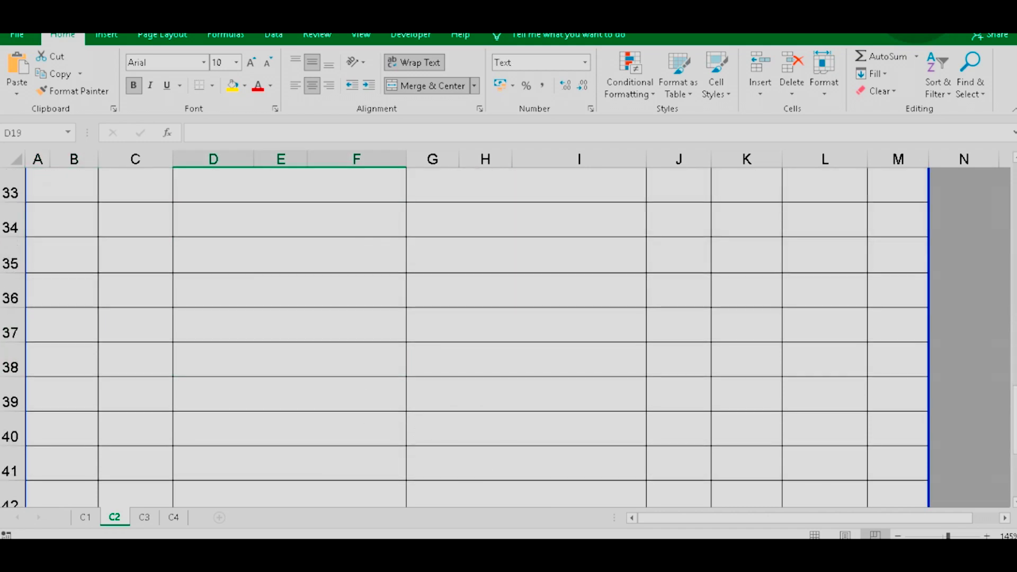
scroll(476, 334, down, 2)
click(476, 414)
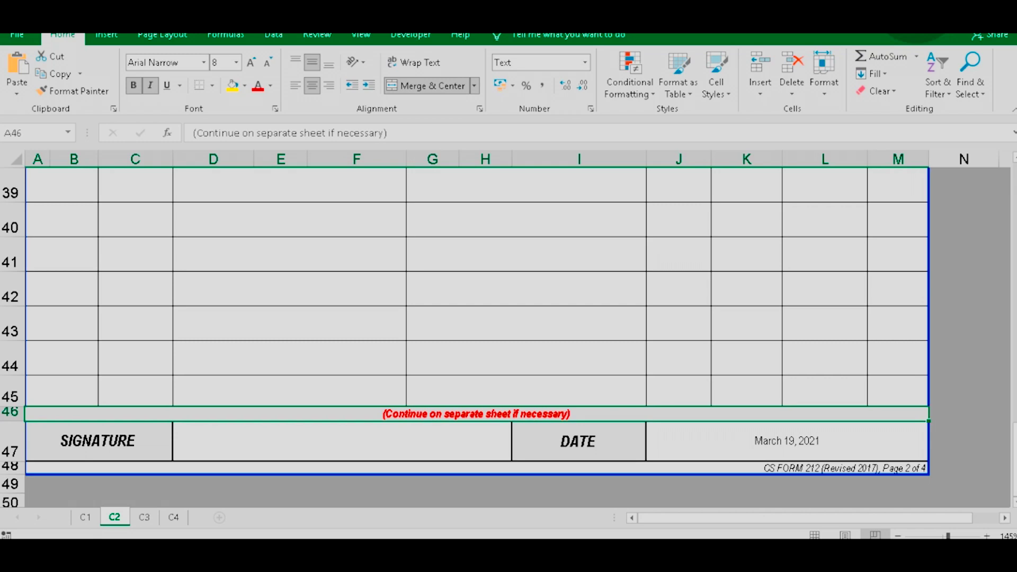
click(526, 391)
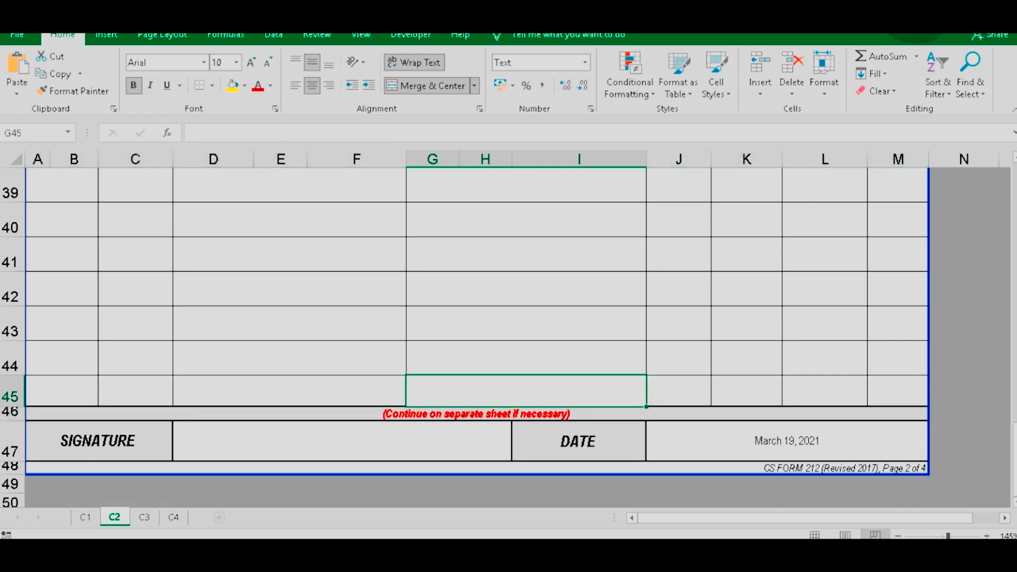
scroll(477, 334, up, 4)
scroll(477, 334, up, 6)
click(61, 438)
scroll(476, 334, down, 1)
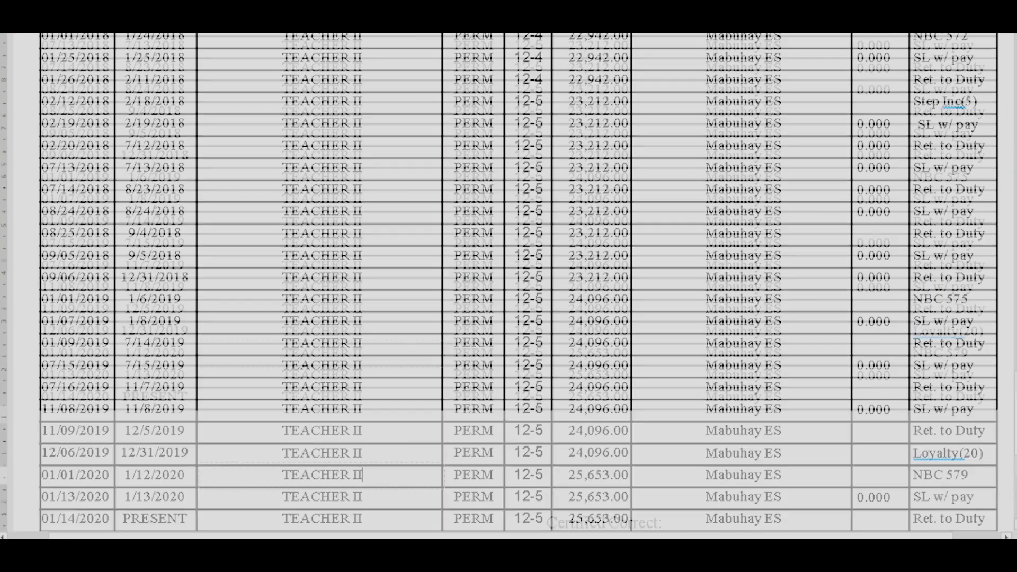
Examine the most recent service record entries in the document, checking their dates, designation and salary.
scroll(507, 282, up, 6)
scroll(507, 282, down, 5)
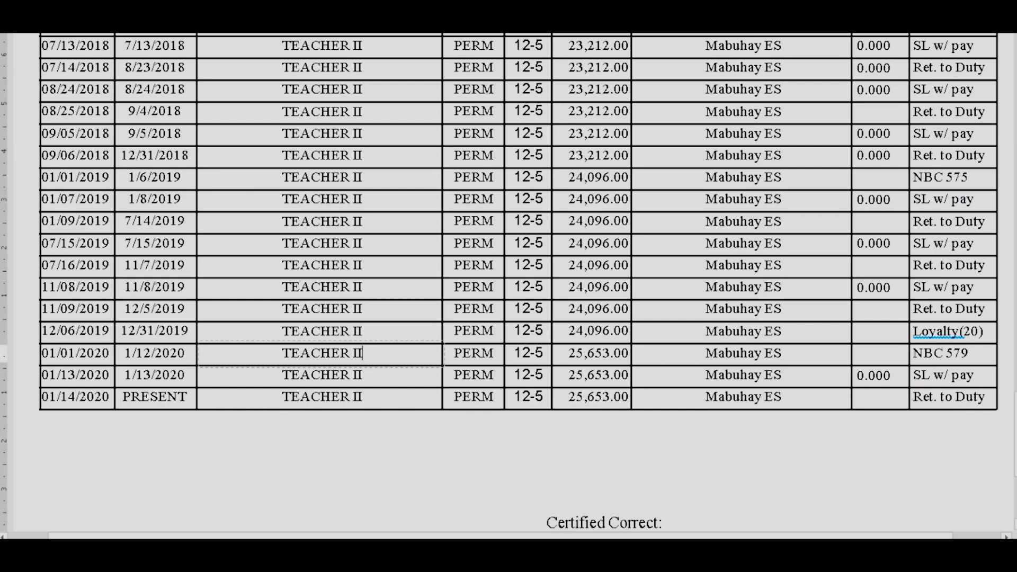
click(597, 398)
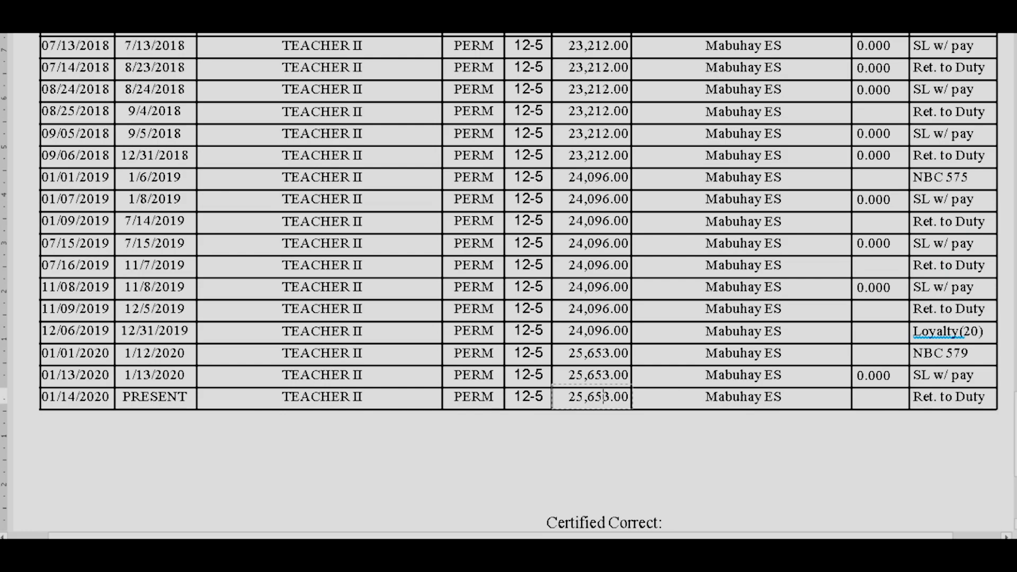
drag(365, 354, 371, 397)
scroll(509, 286, down, 12)
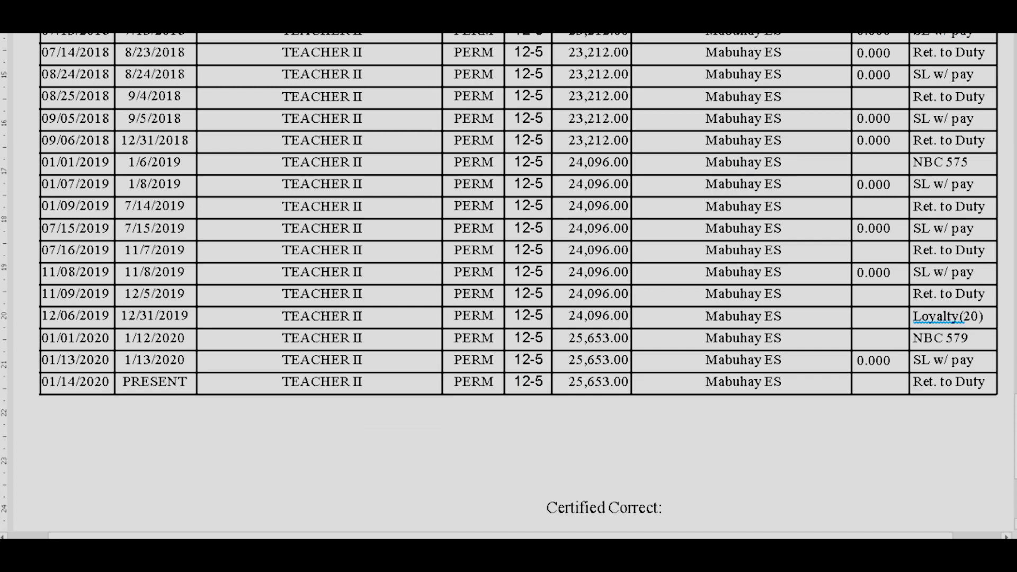
drag(628, 382, 583, 382)
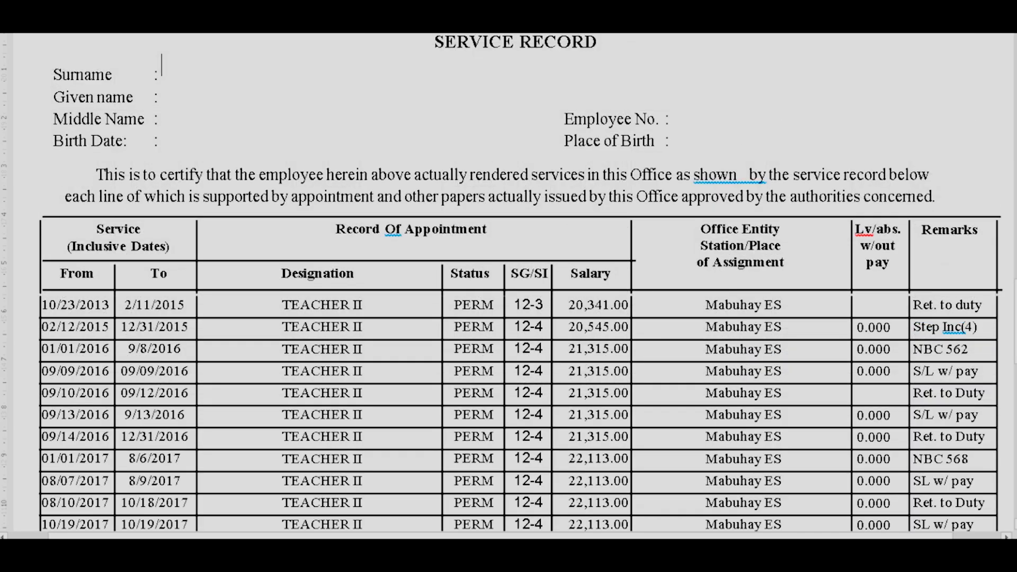
Examine the salaries of the three 2020 entries at the end of the service record.
scroll(508, 286, down, 20)
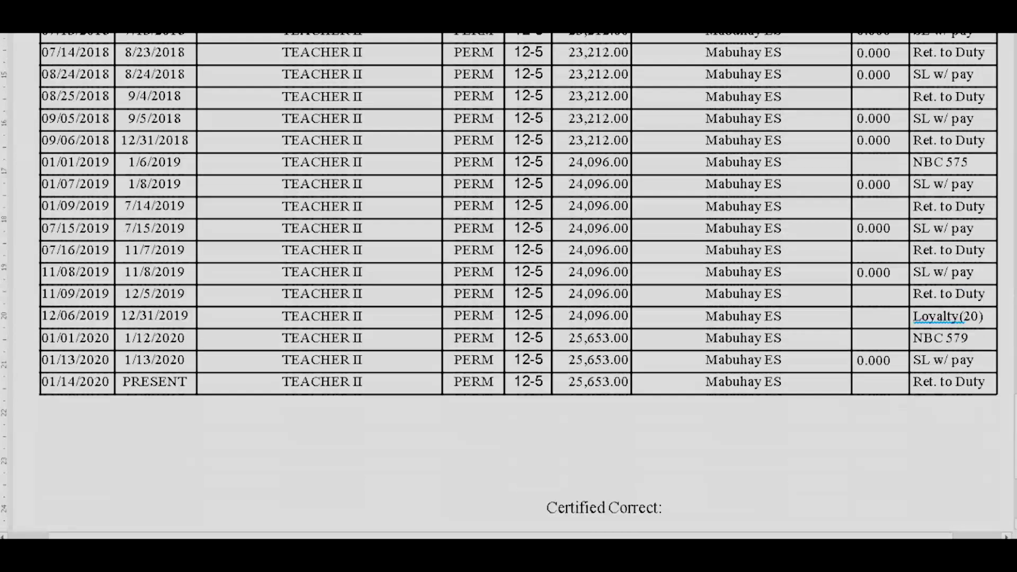
drag(566, 338, 584, 337)
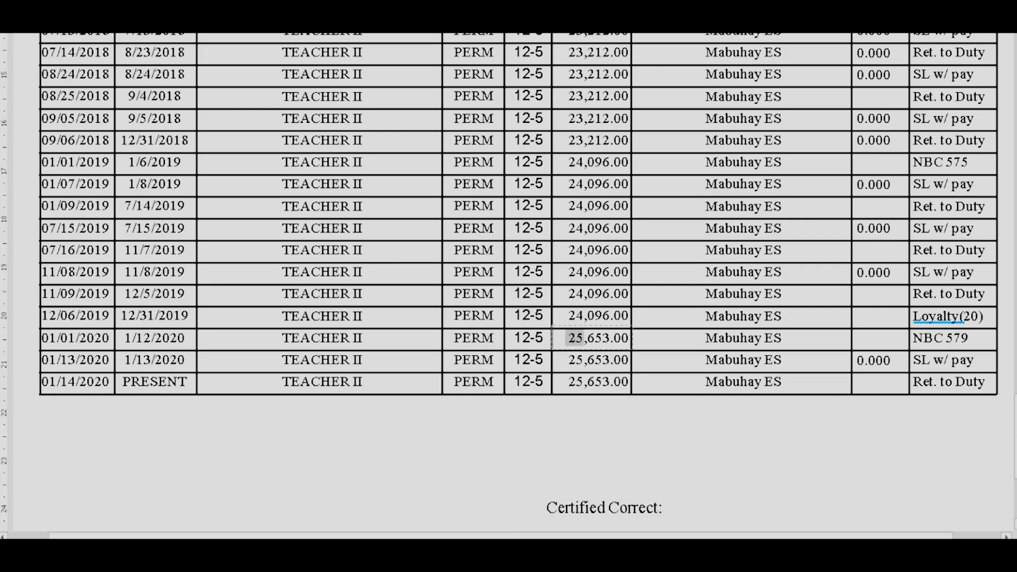
click(588, 381)
drag(596, 382, 610, 381)
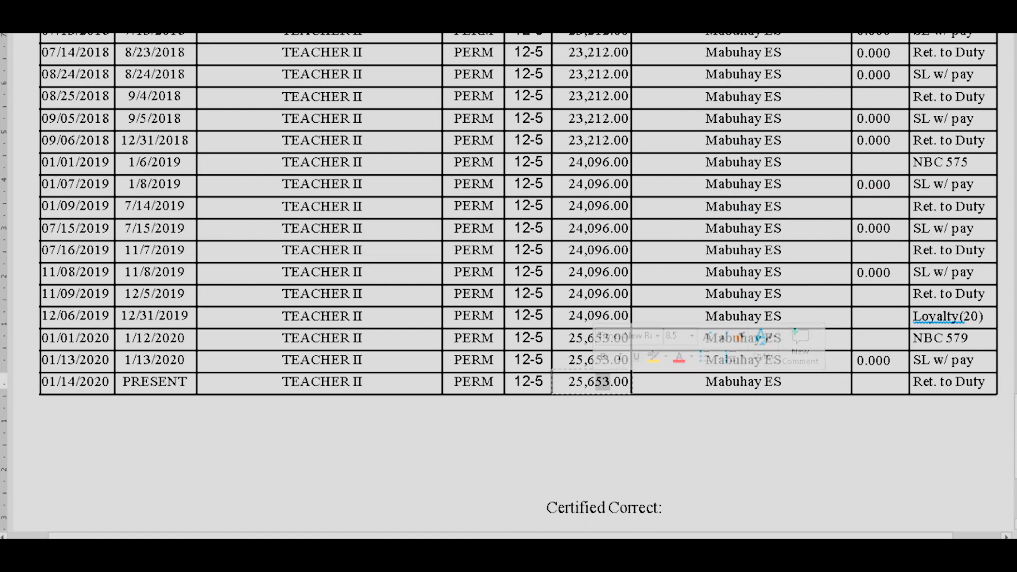
click(570, 359)
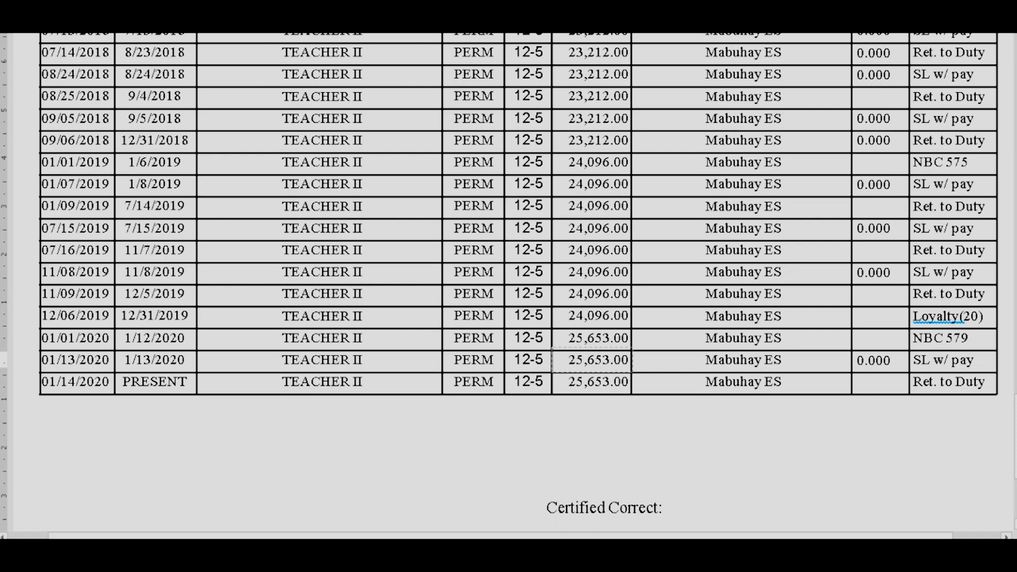
click(570, 338)
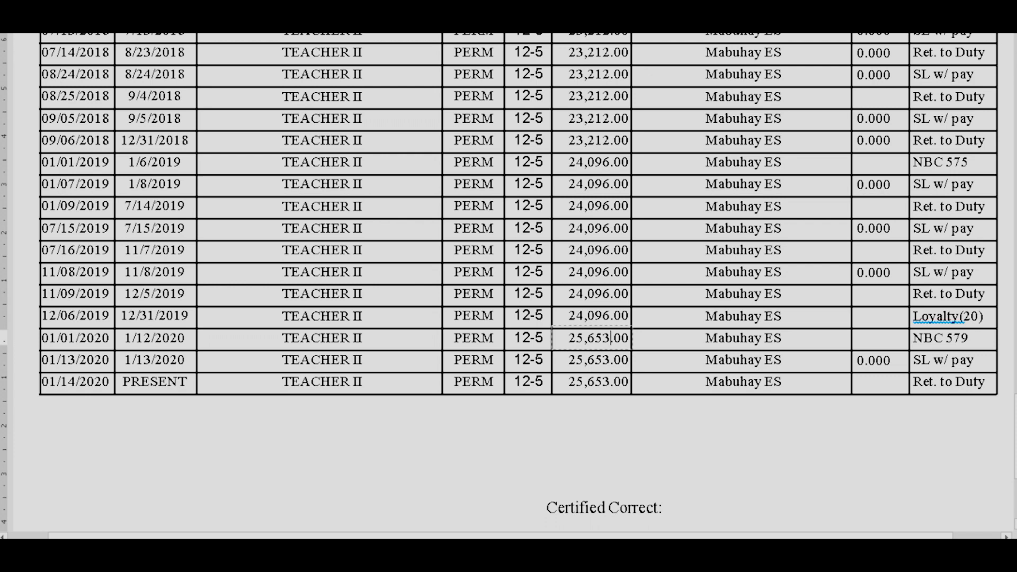
double_click(576, 338)
drag(629, 338, 621, 361)
ctrl+click(31, 382)
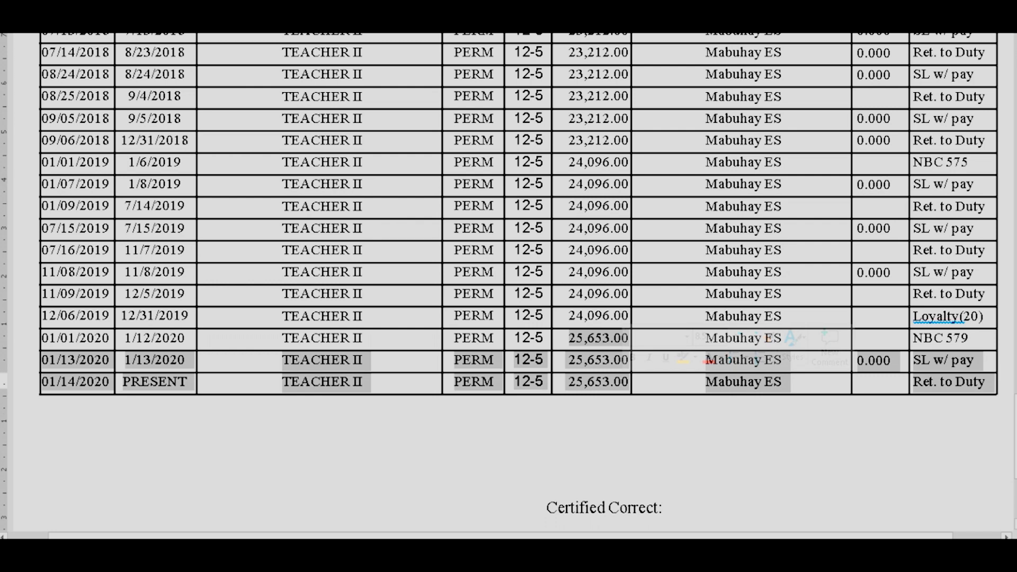
Highlight the salary of the service record entry that starts on 01/01/2020.
click(598, 338)
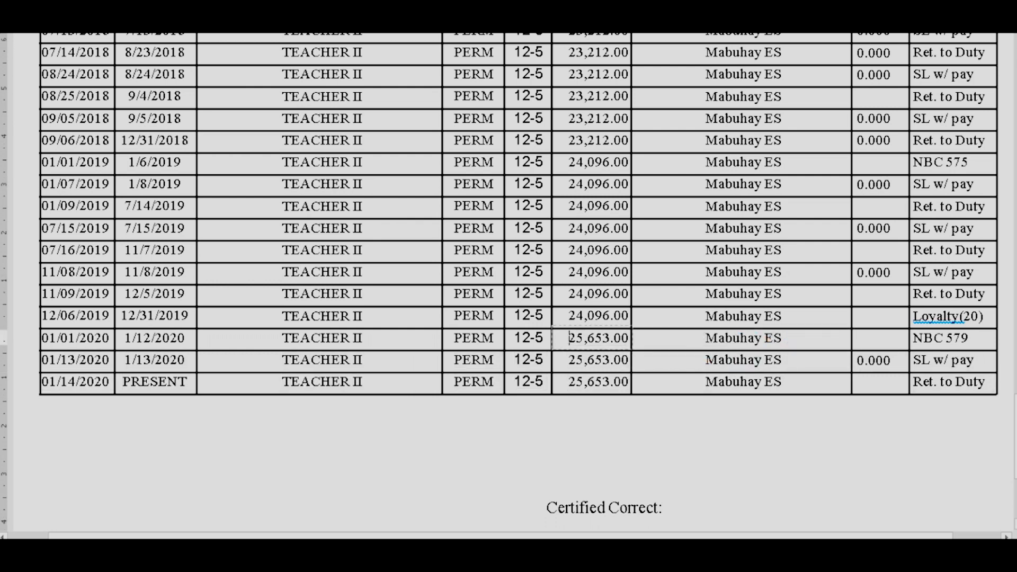
key(shift+Right)
key(shift+Right)
key(shift+Right)
key(shift+Right)
key(shift+Right)
key(shift+Right)
key(shift+Right)
key(shift+Right)
key(shift+Right)
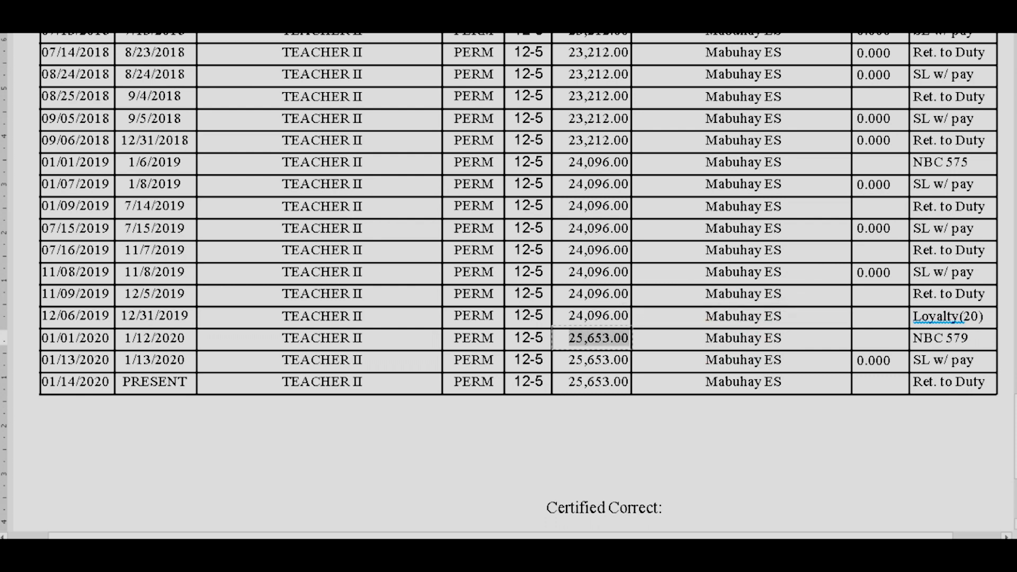
Copy the 01/01/2020 start date from the service record, switch to Excel and enter 01/01/2020 as row 18's From date.
drag(42, 338, 77, 338)
key(shift+Right)
key(shift+Right)
key(shift+Right)
key(shift+Right)
key(shift+Right)
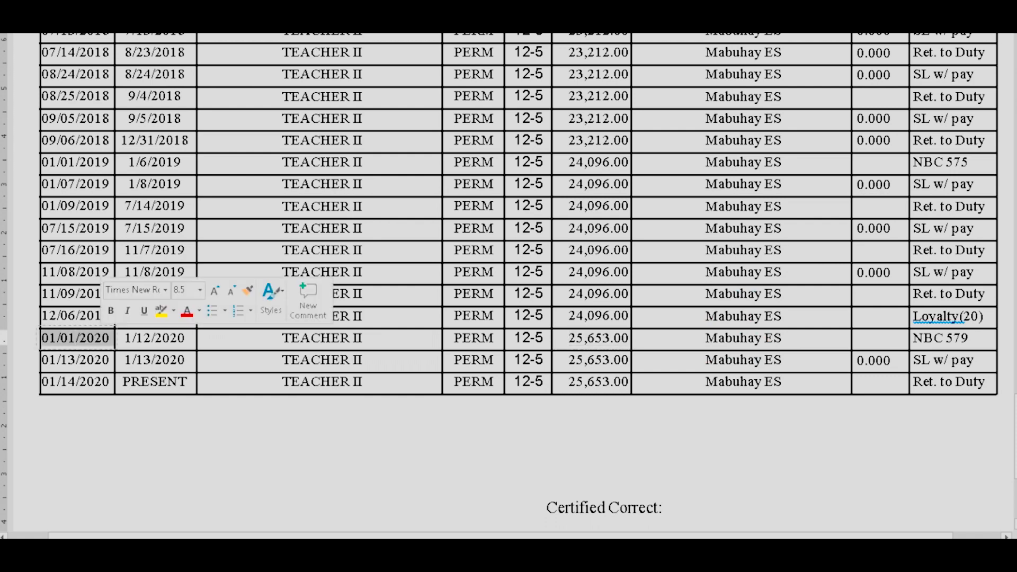
key(ctrl+c)
key(alt+Tab)
click(61, 321)
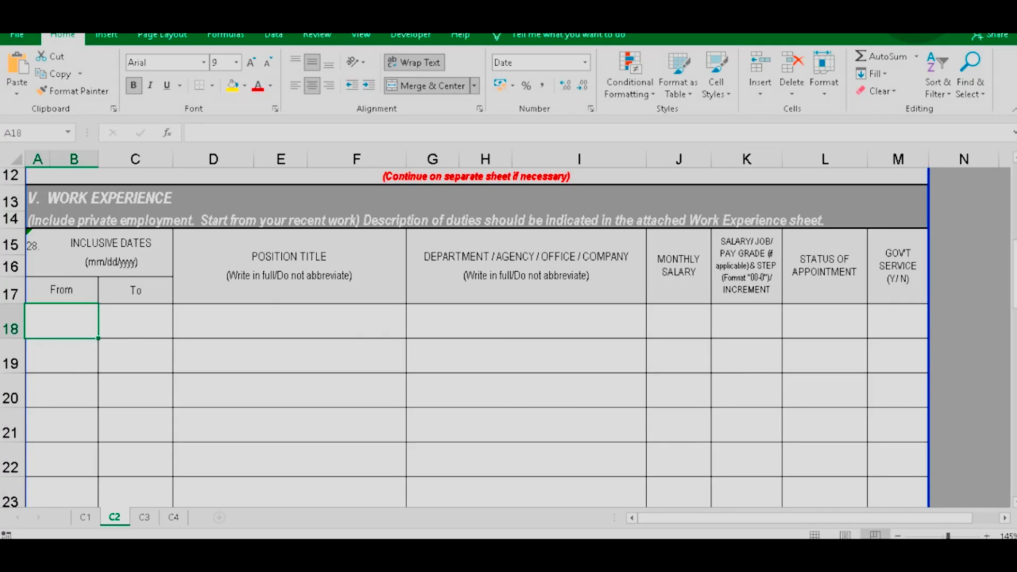
text('01/01/2020)
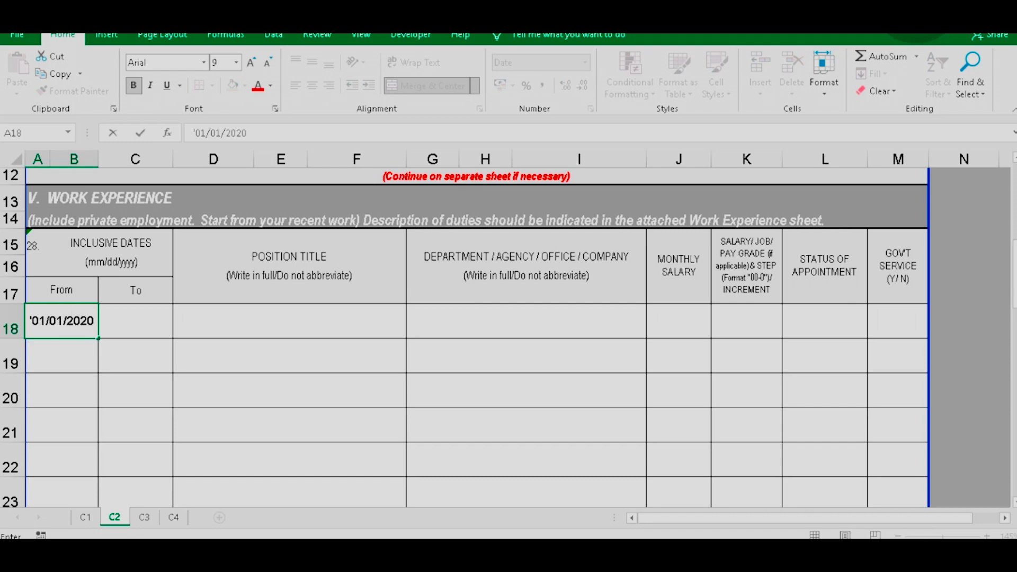
key(Tab)
Check the end date of the last service record entry and enter PRESENT as row 18's To date in Excel.
key(alt+Tab)
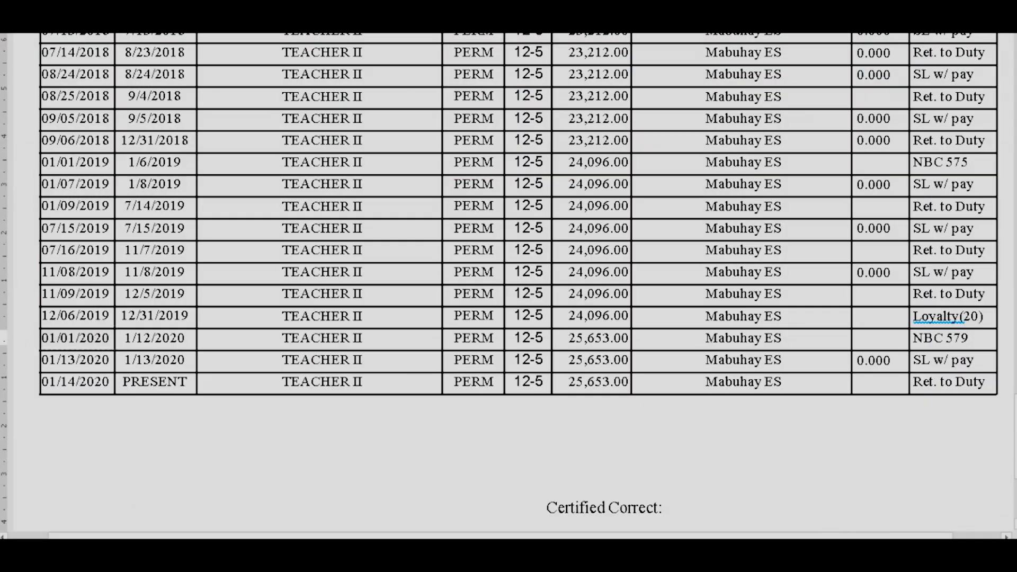
drag(123, 382, 187, 381)
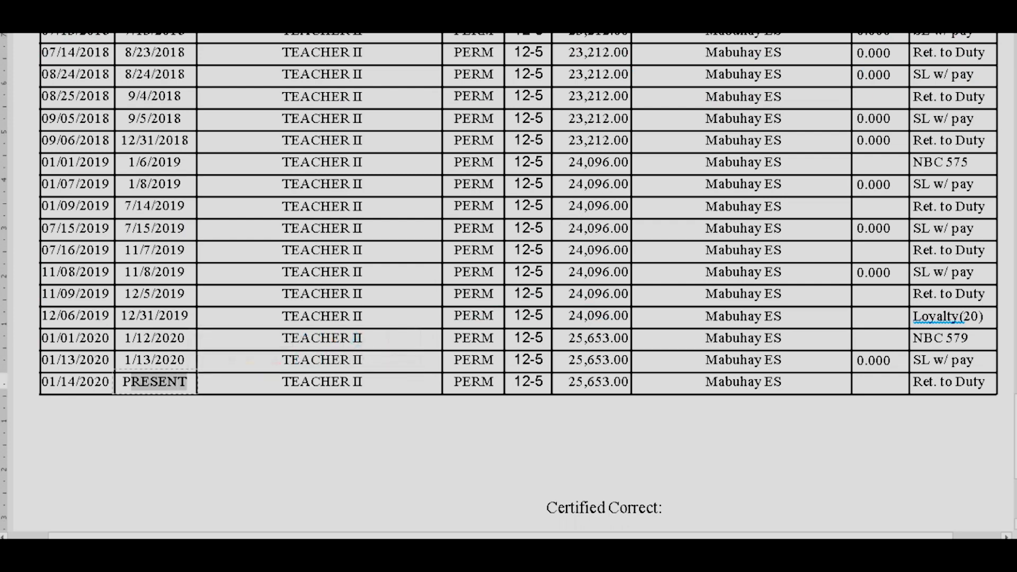
key(alt+Tab)
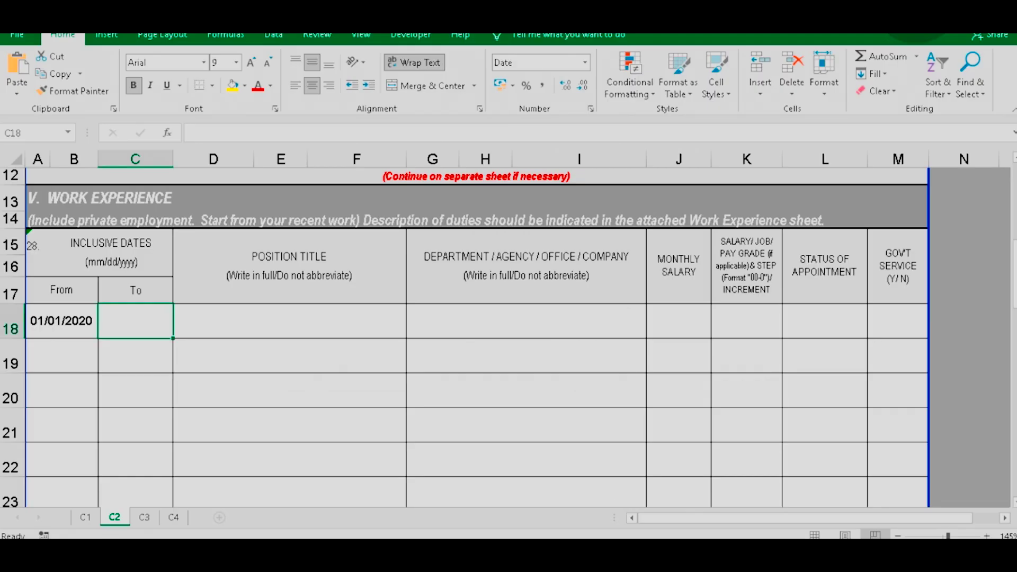
text(PRESENT)
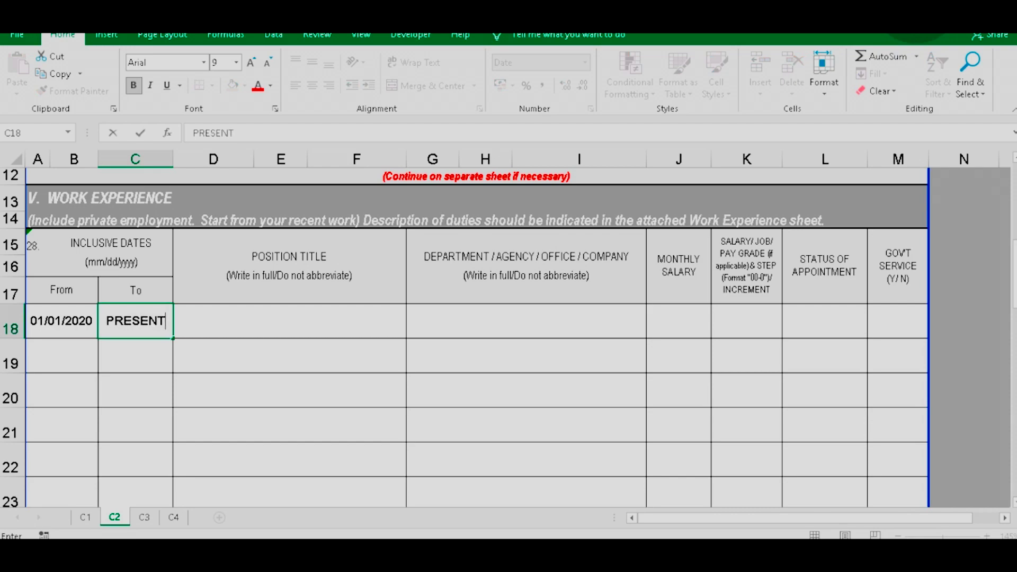
key(Tab)
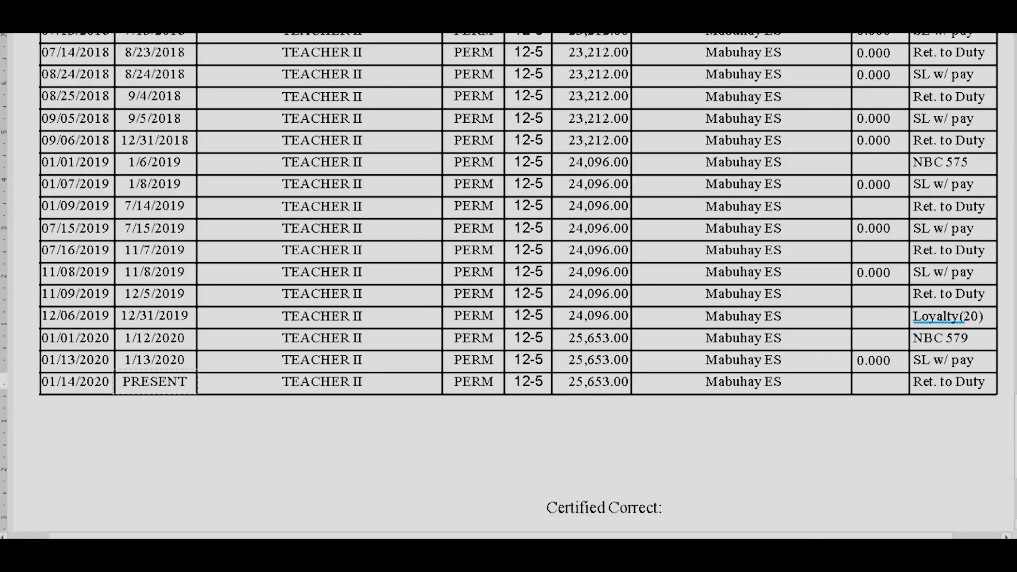
Check the designation in the service record and enter TEACHER II as row 18's position title.
click(321, 382)
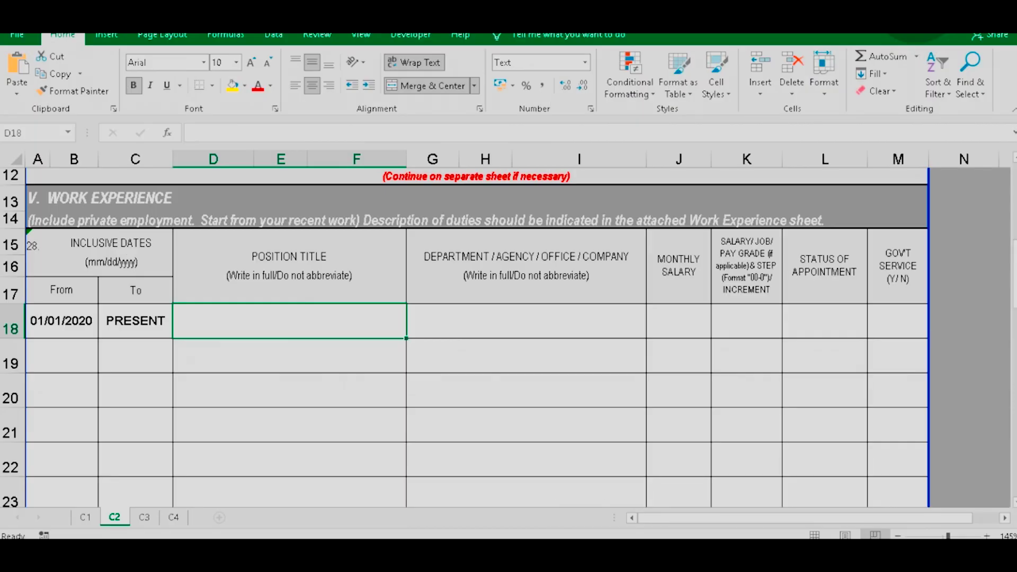
text(TEACHER II)
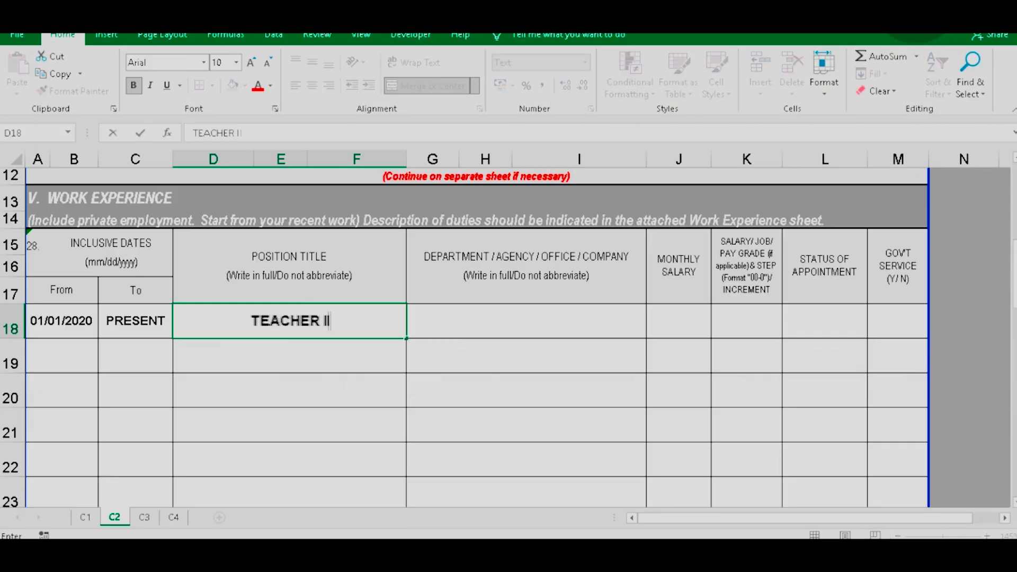
key(Tab)
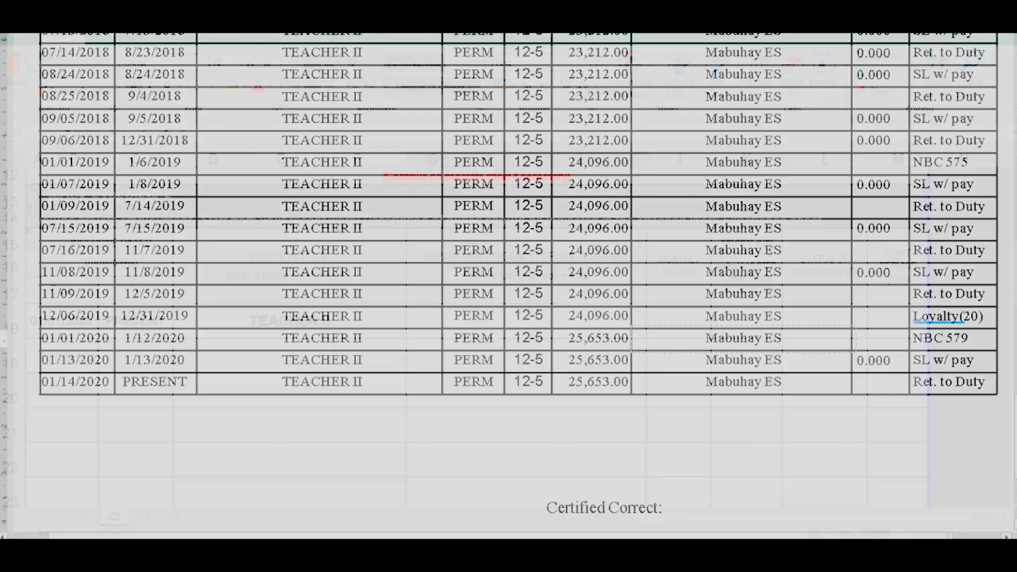
Enter MABUHAY ELEMENTARY SCHOOL in full as row 18's department, agency, office or company.
text(MABUHAY )
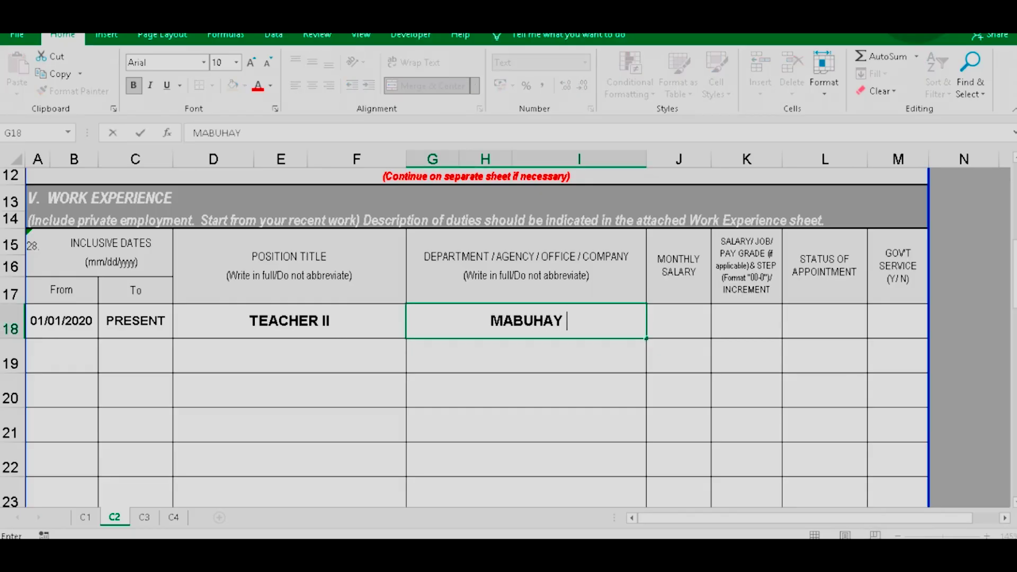
text(ELEMENTARY SCHOOL)
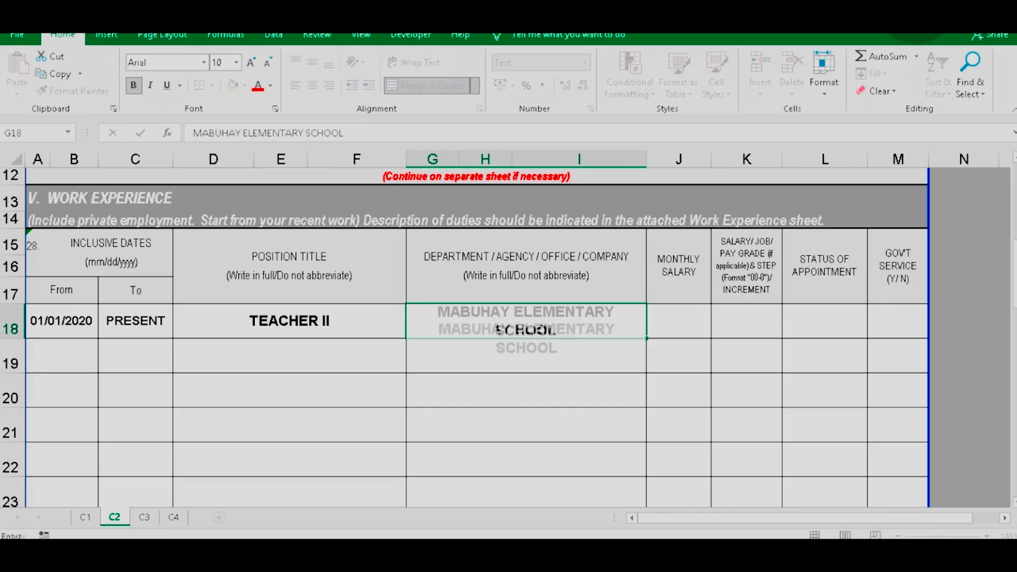
key(Right)
key(Left)
key(Right)
key(Left)
key(Right)
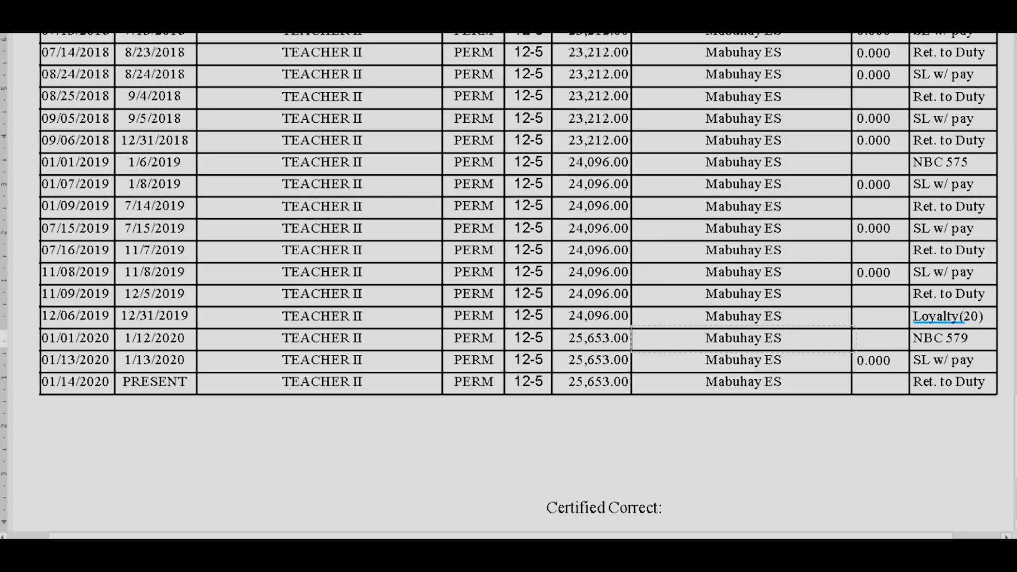
Check the 2020 salary in the service record and enter 25, 653.00 as row 18's monthly salary.
double_click(590, 338)
drag(610, 338, 627, 381)
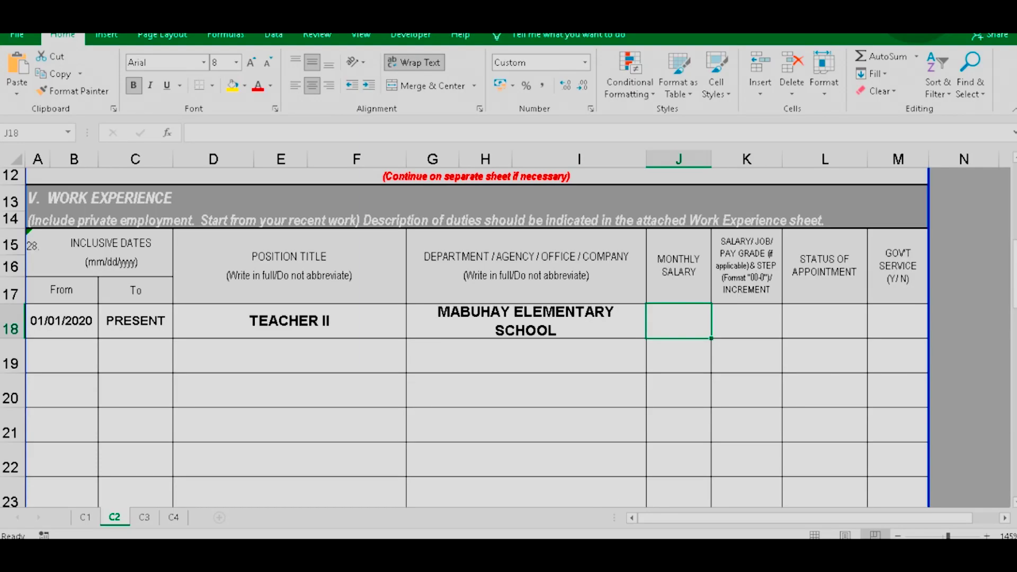
text(25, 6)
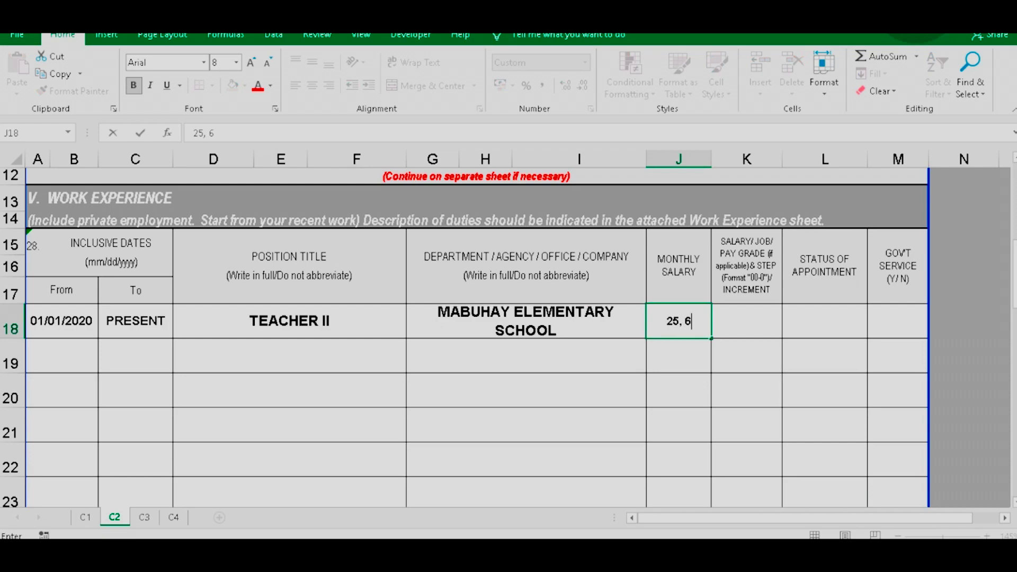
text(53.00)
key(Tab)
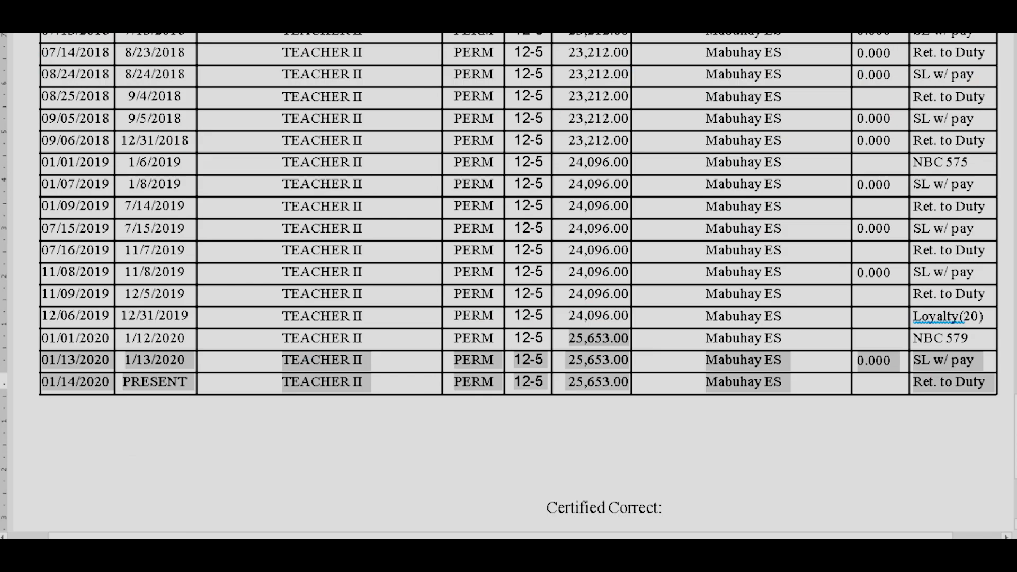
Look up the salary grade and step of the 01/01/2020 entry and enter 12-5 as row 18's pay grade.
drag(598, 400, 599, 362)
drag(514, 338, 530, 338)
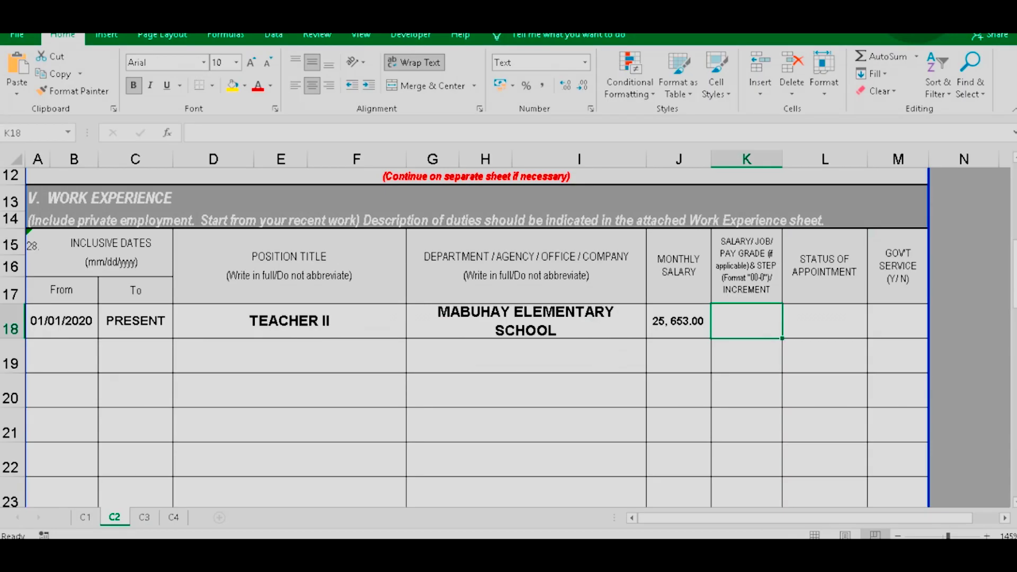
text(12-5)
key(Tab)
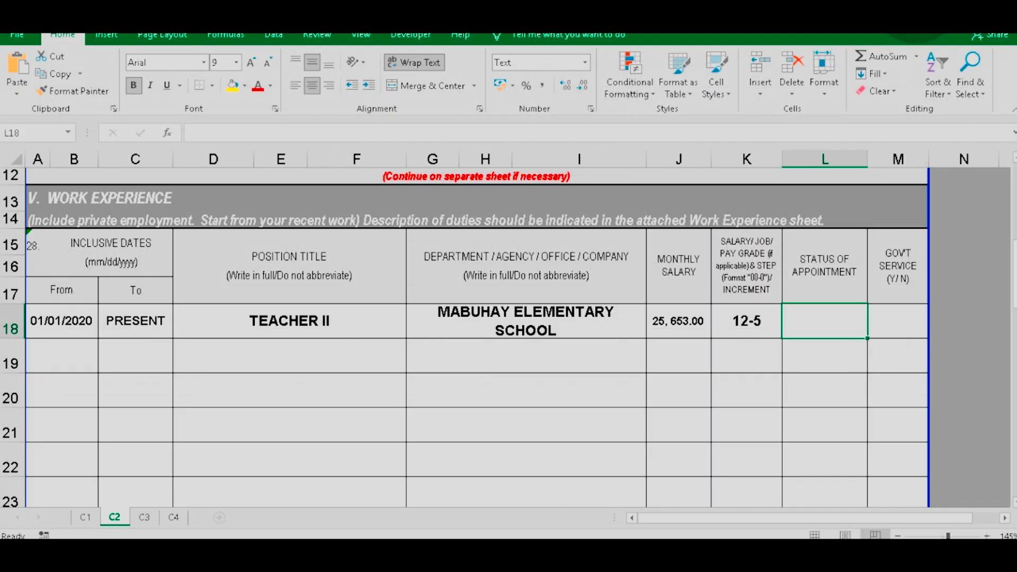
Complete row 18 with PERMANENT as the status of appointment and Y for government service.
text(PERMANENT)
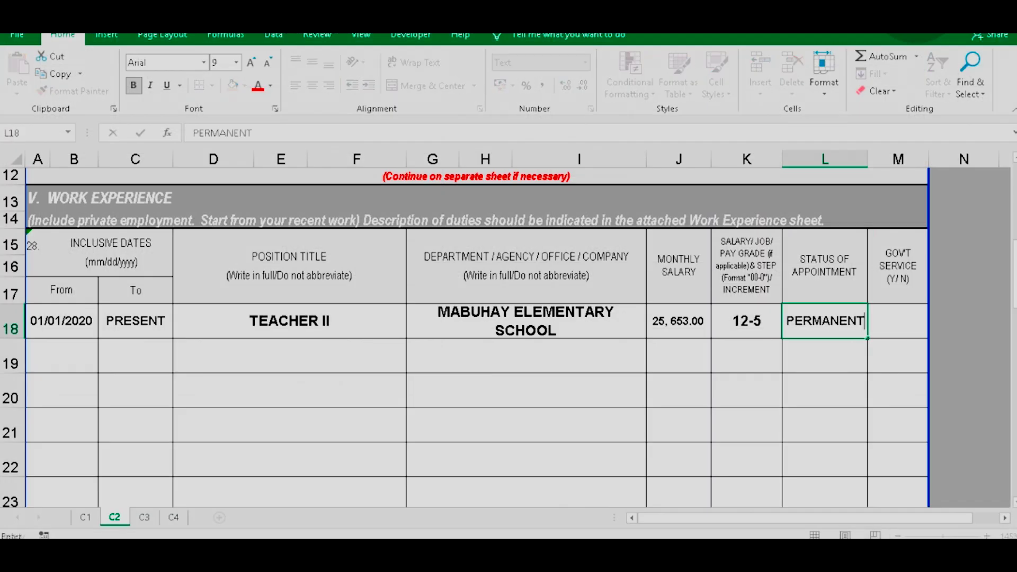
key(Tab)
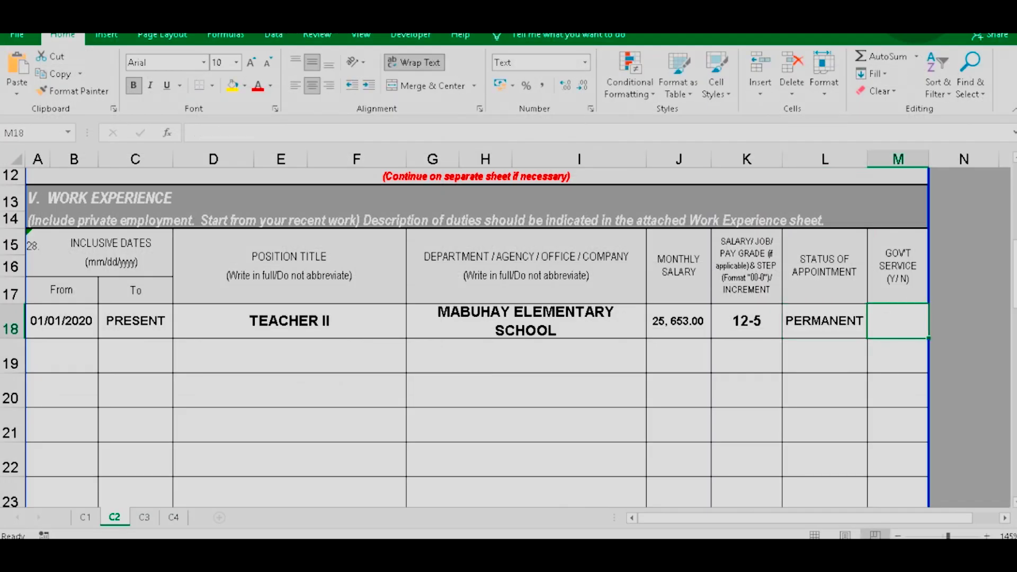
text(Y)
key(Return)
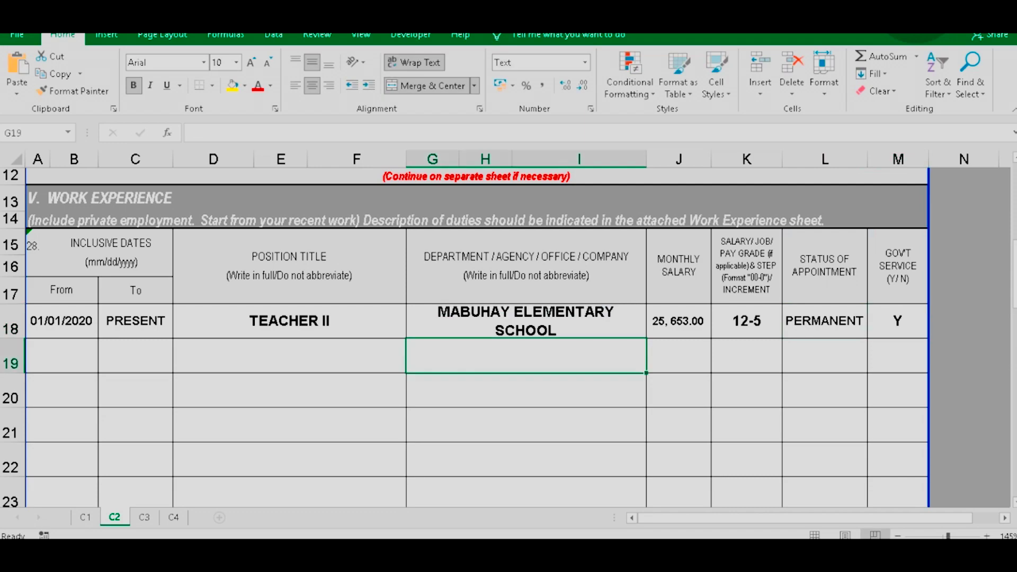
Find the first service record entry with the 24,096.00 salary and enter its start date, 01/01/2019, as row 19's From date.
click(61, 355)
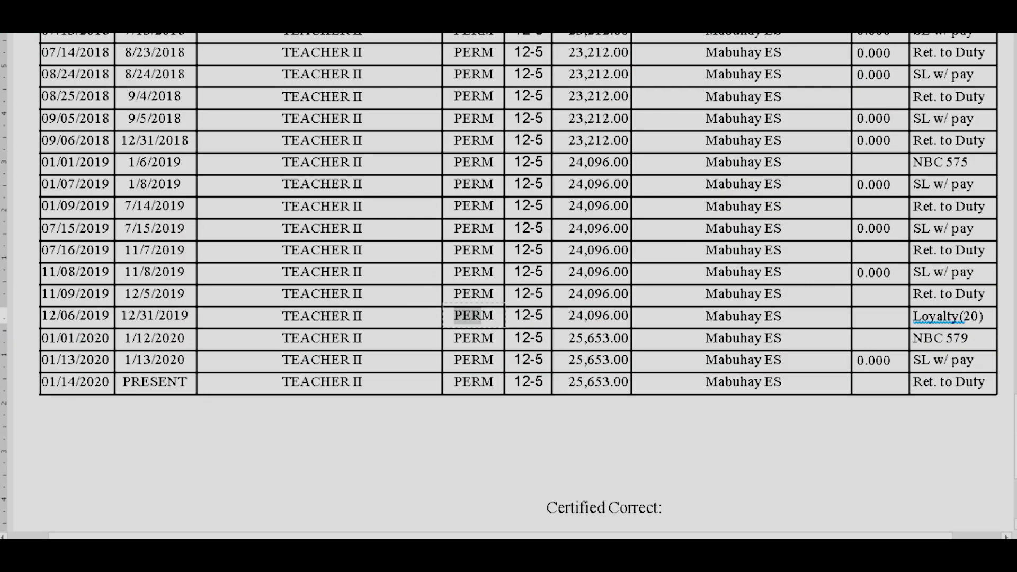
drag(629, 316, 570, 295)
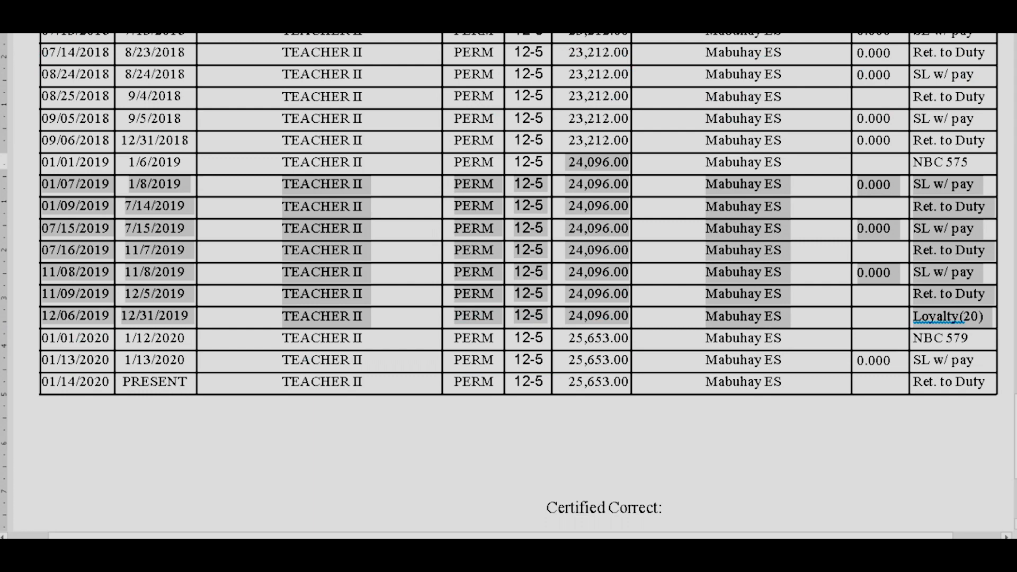
drag(43, 162, 111, 163)
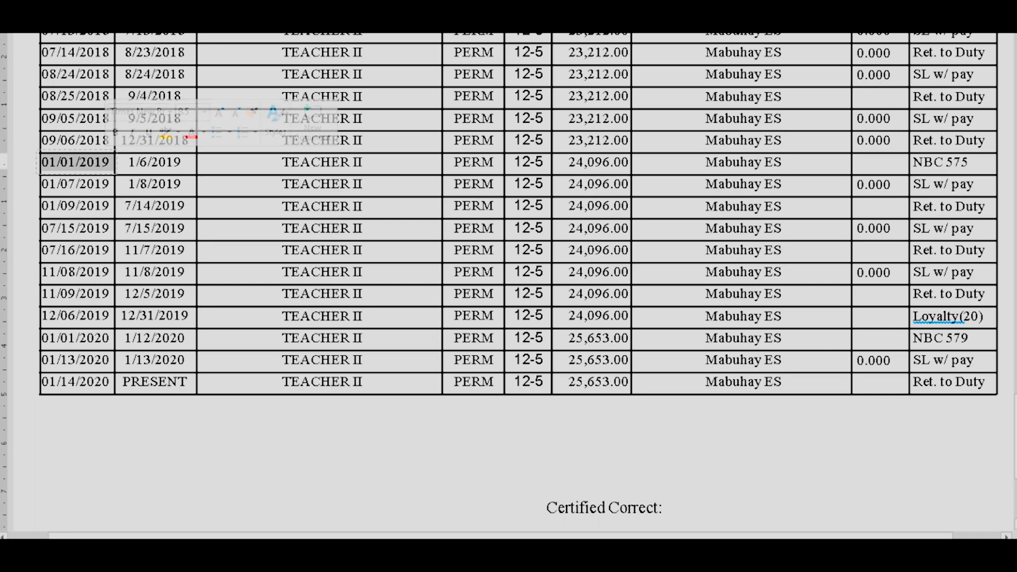
key(alt+Tab)
text('01)
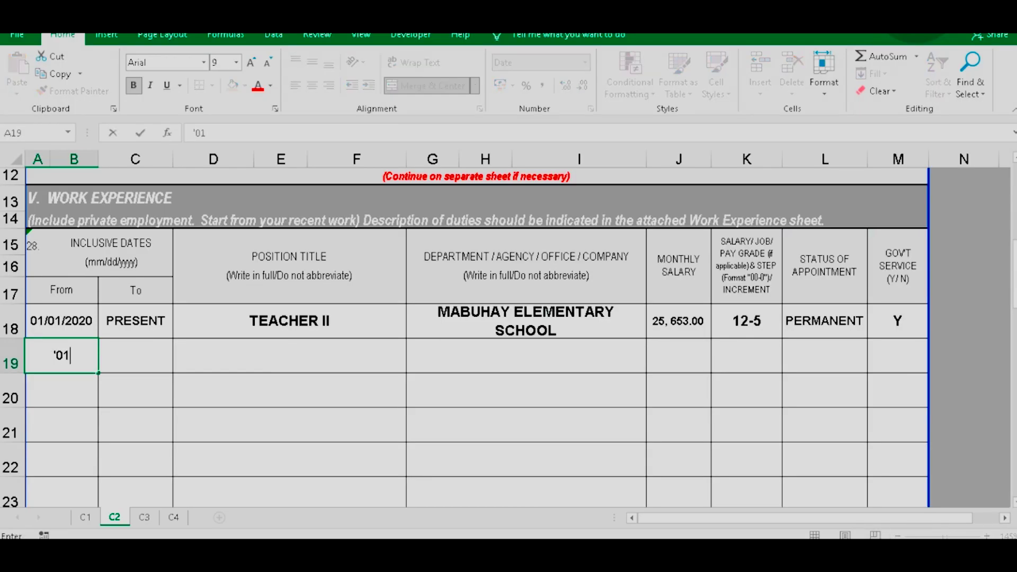
text(/2)
key(BackSpace)
text(01/2019)
key(Tab)
key(alt+Tab)
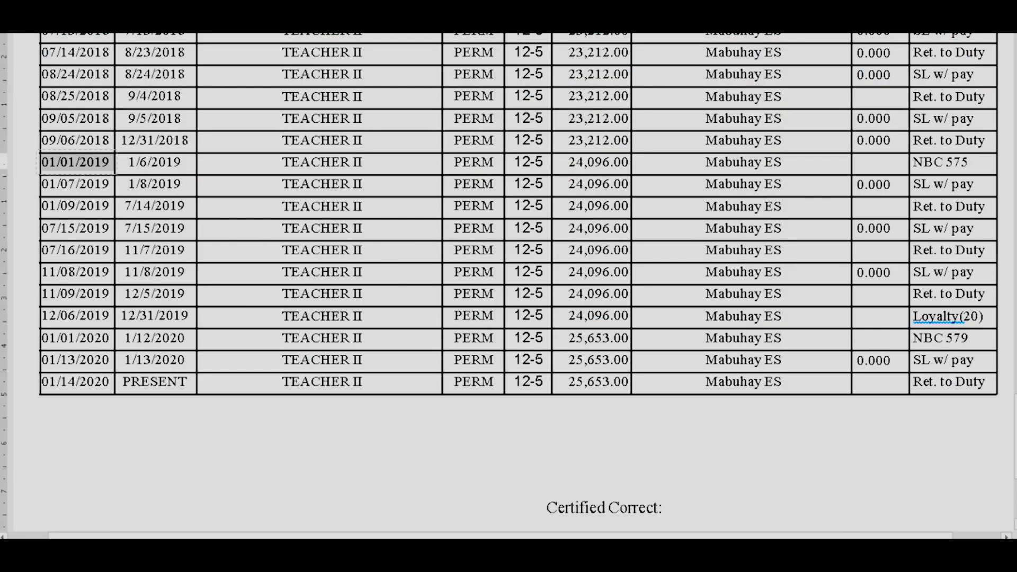
Find the end date of the 24,096.00 salary period in the service record and enter 12/31/2019 as row 19's To date.
drag(569, 162, 182, 317)
key(alt+Tab)
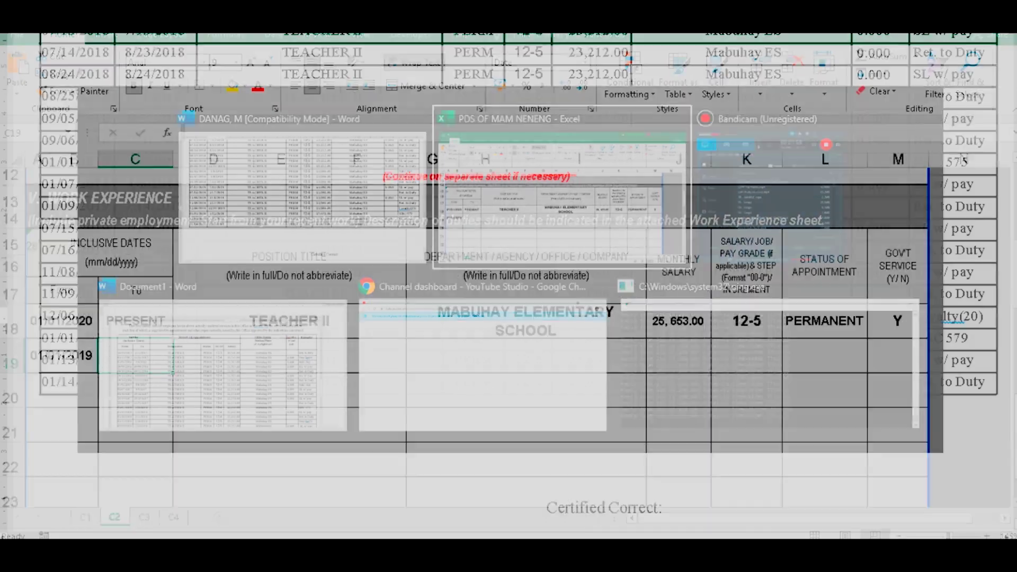
text(12)
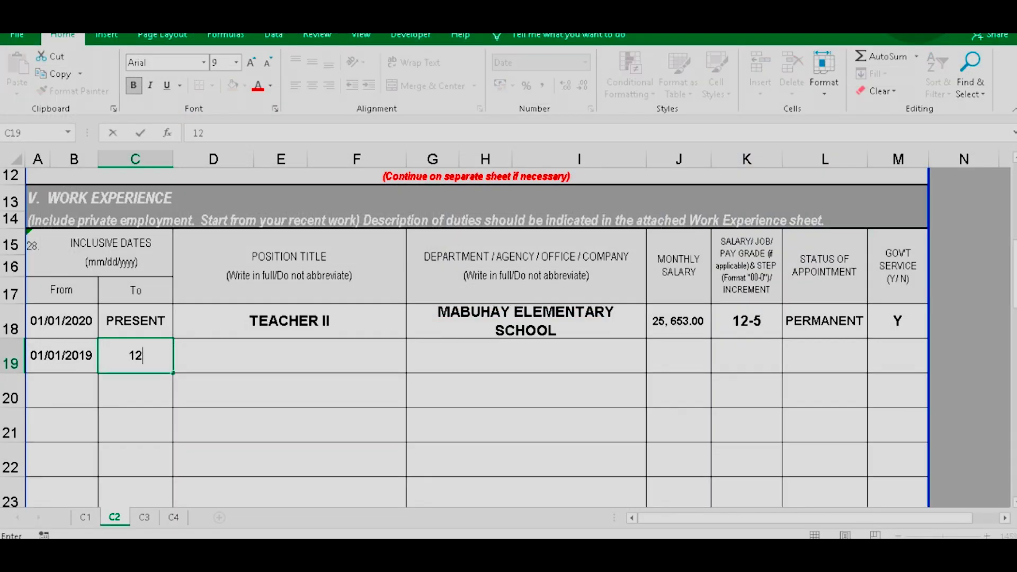
text(/31/2019)
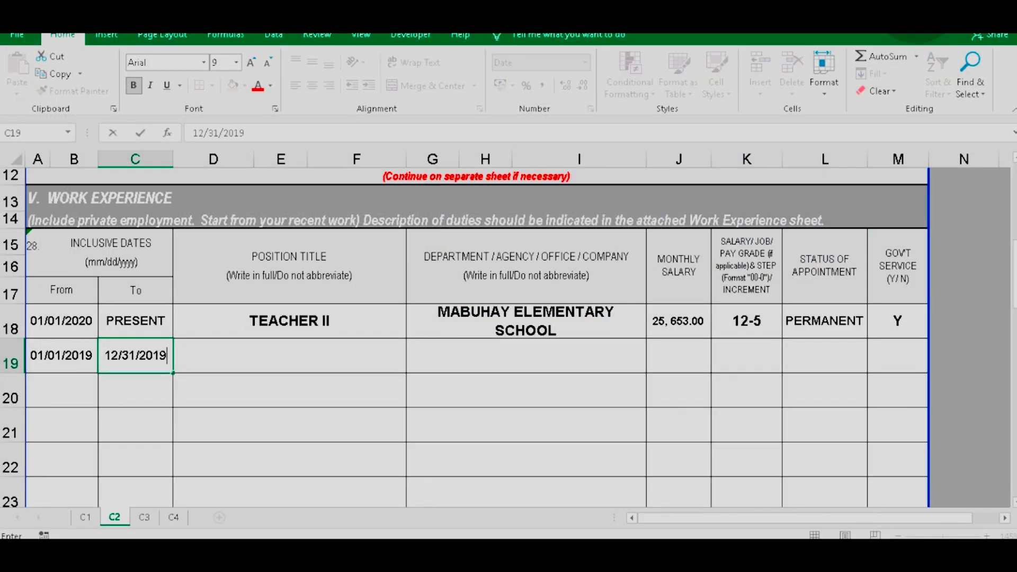
key(Tab)
Check the 2019 entries in the service record and enter TEACHER II and MABUHAY ELEMENTARY SCHOOL as row 19's position and agency.
key(alt+Tab)
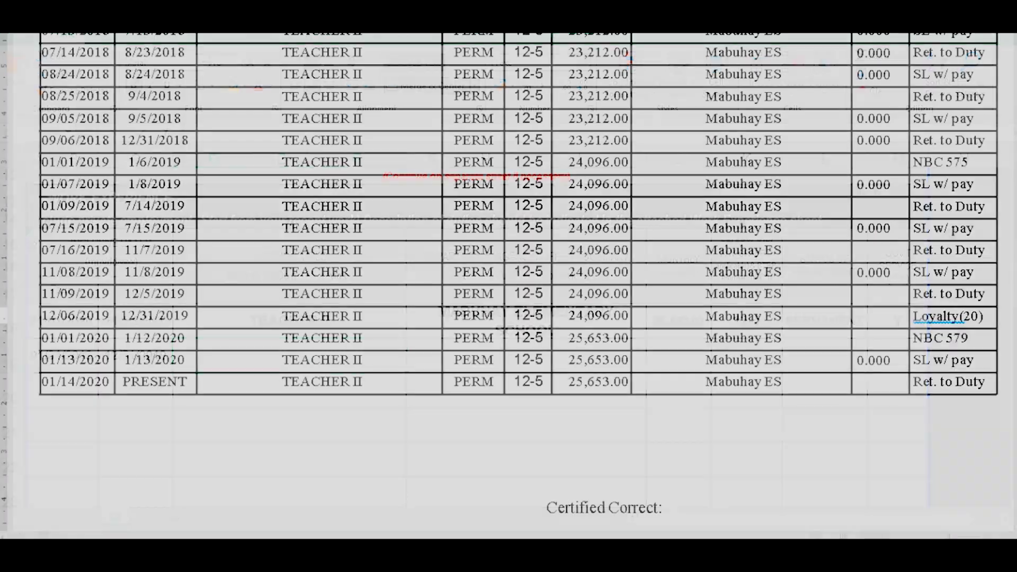
click(321, 207)
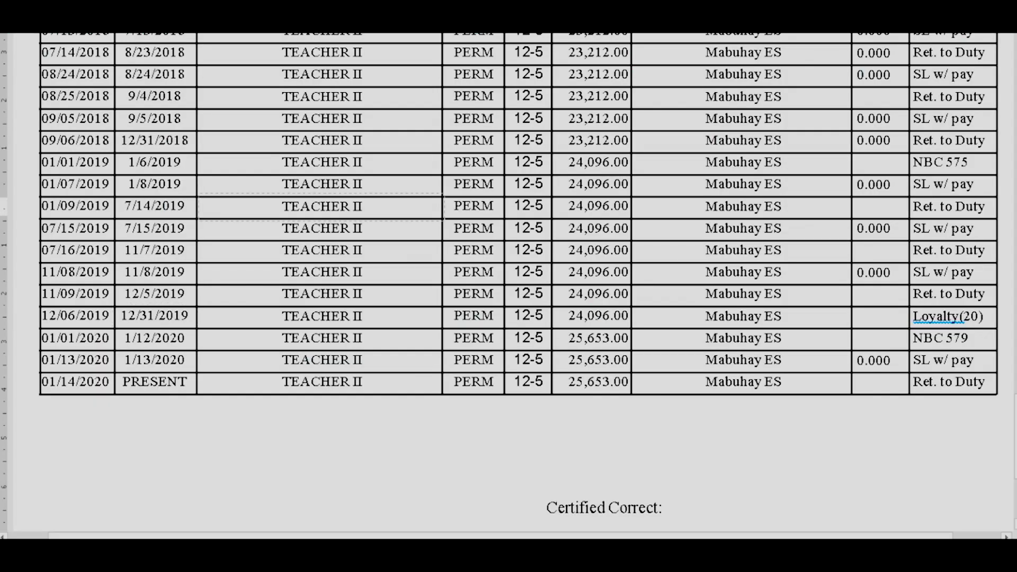
drag(283, 163, 497, 339)
key(alt+Tab)
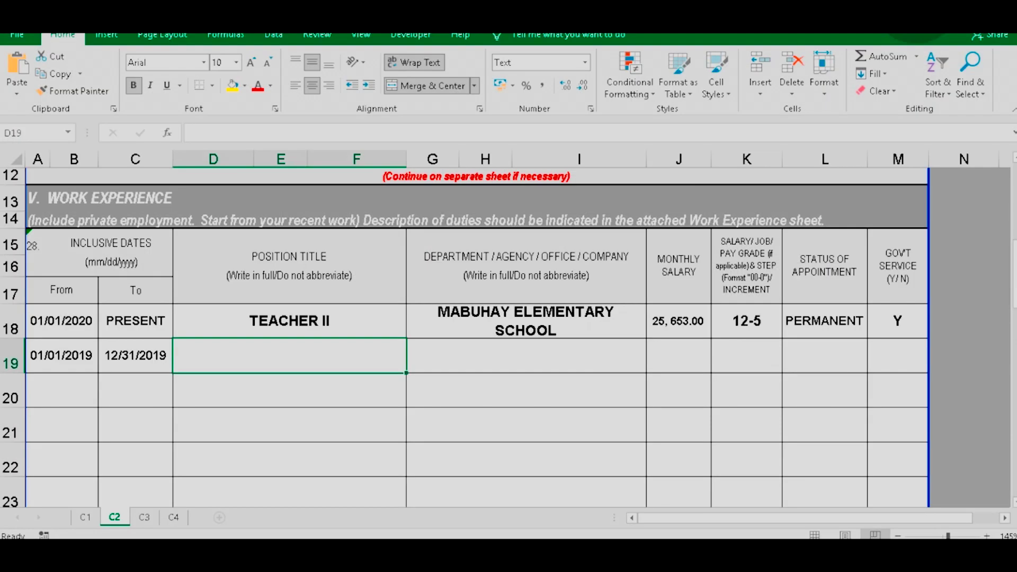
text(TEACHER II)
key(Tab)
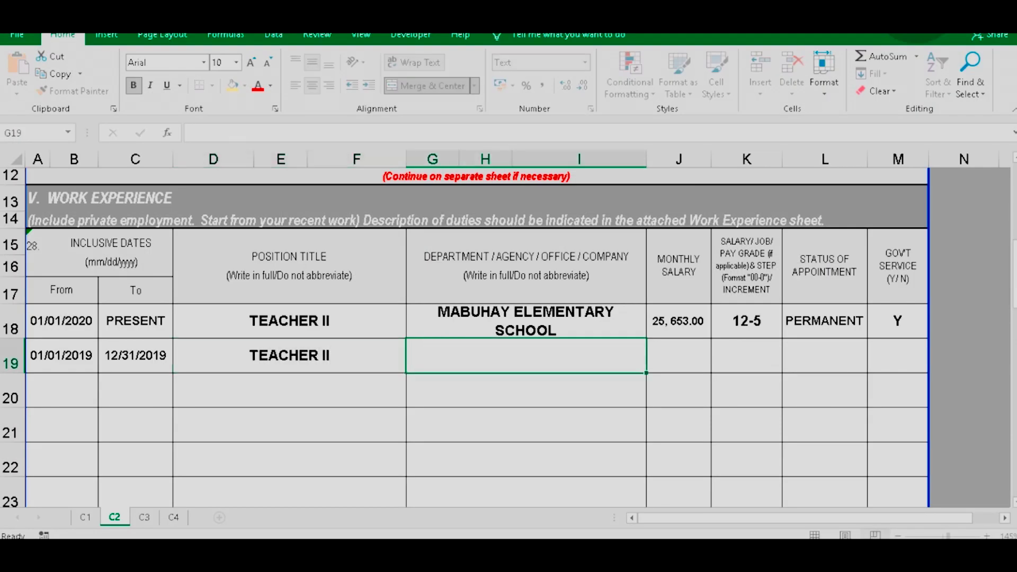
key(alt+Tab)
text(MABUHAY ELEMENTARY)
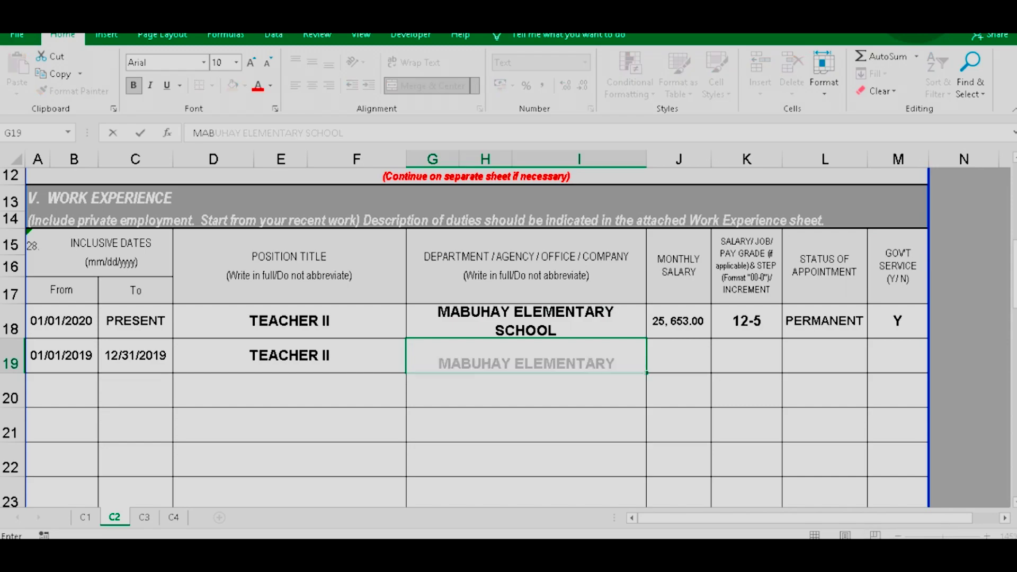
key(Tab)
Check the 2019 salary in the service record and enter 24, 096.00 as row 19's monthly salary.
key(alt+Tab)
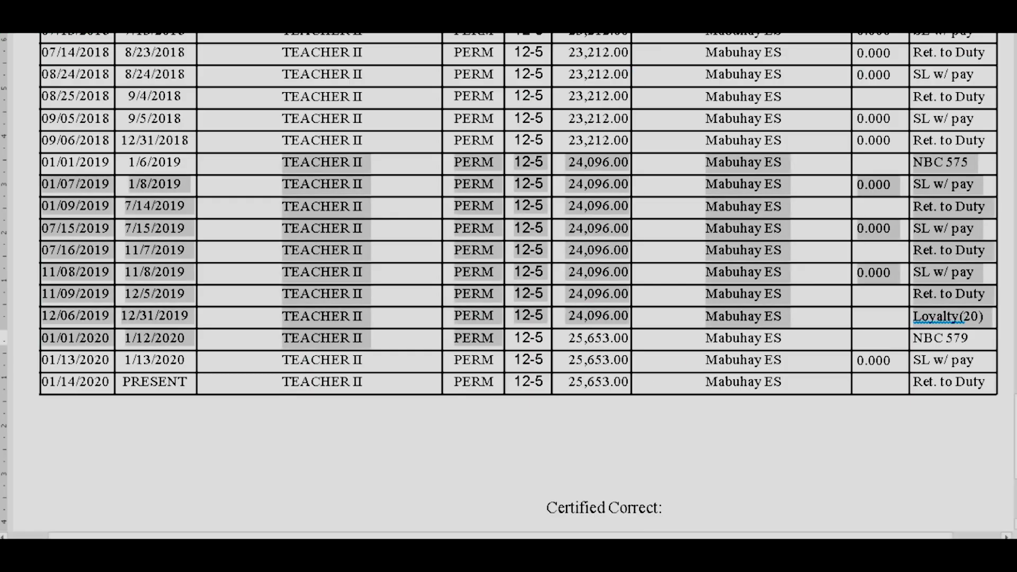
key(alt+Tab)
key(alt+Tab)
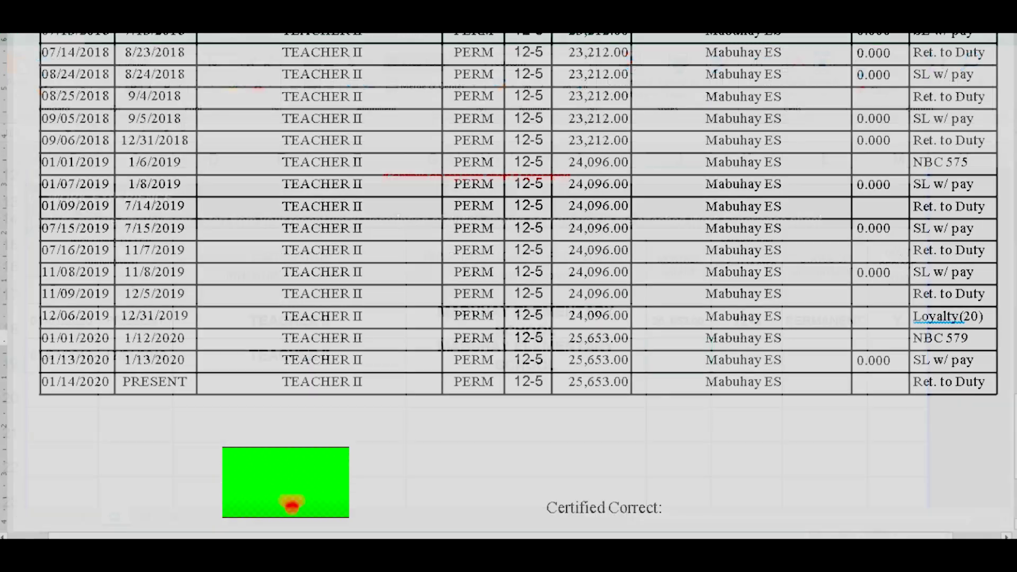
key(alt+Tab)
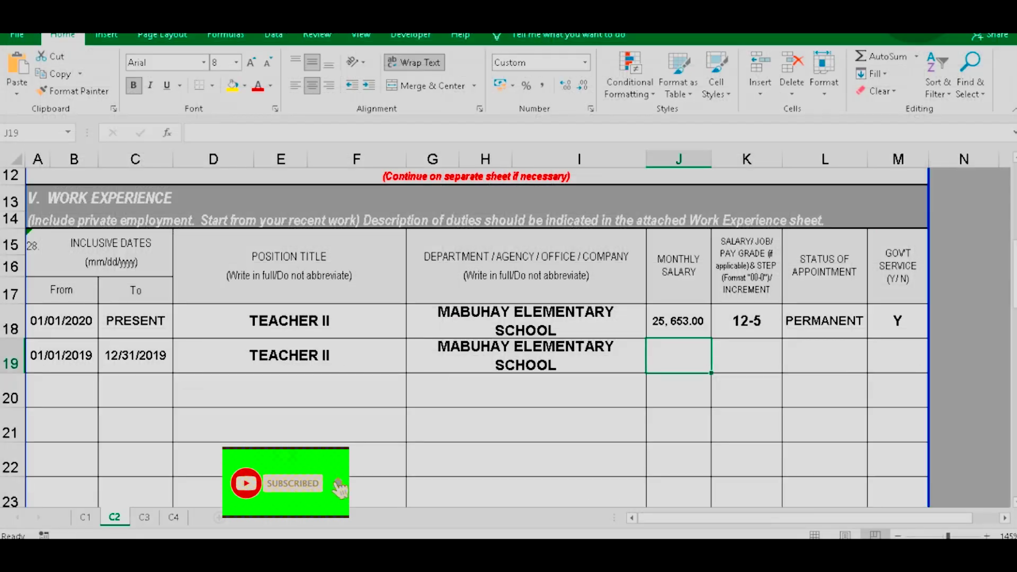
text(24, 096.00)
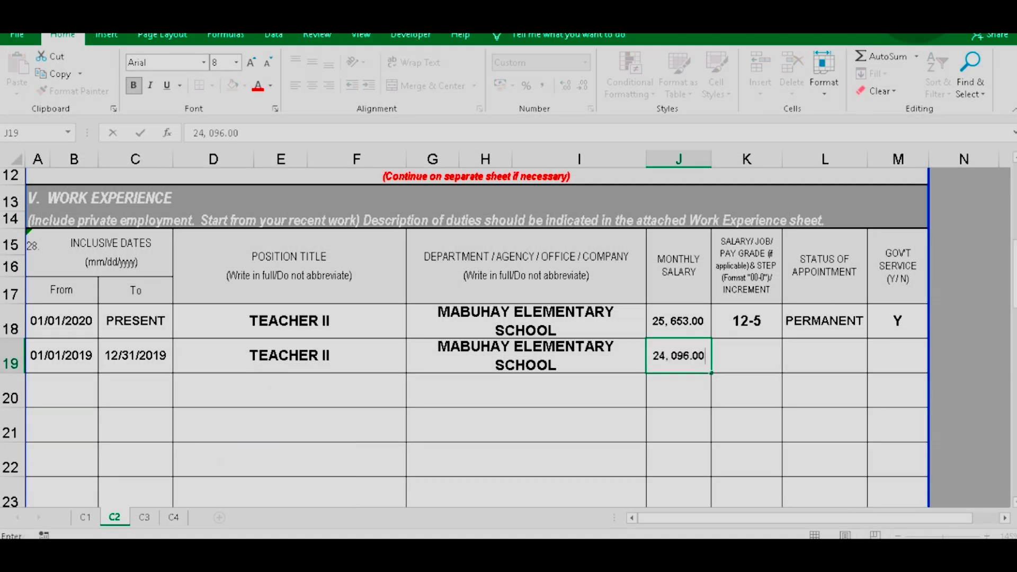
key(Tab)
Look up the 2019 salary grade and step in the service record and enter 12-5 as row 19's pay grade.
key(alt+Tab)
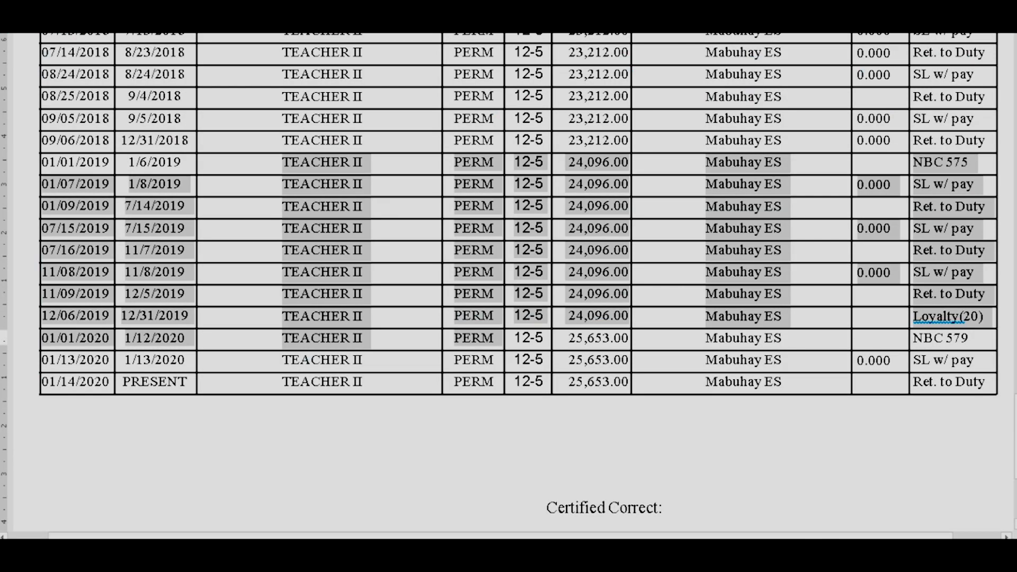
key(alt+Tab)
text(12-)
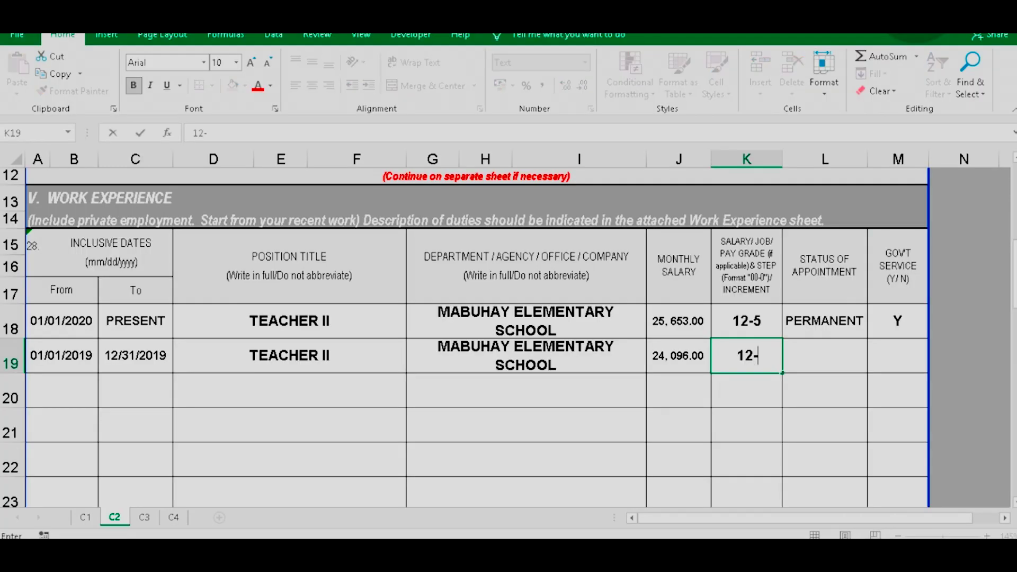
text(5)
key(Tab)
Complete row 19 with PERMANENT as the status of appointment and Y for government service.
key(alt+Tab)
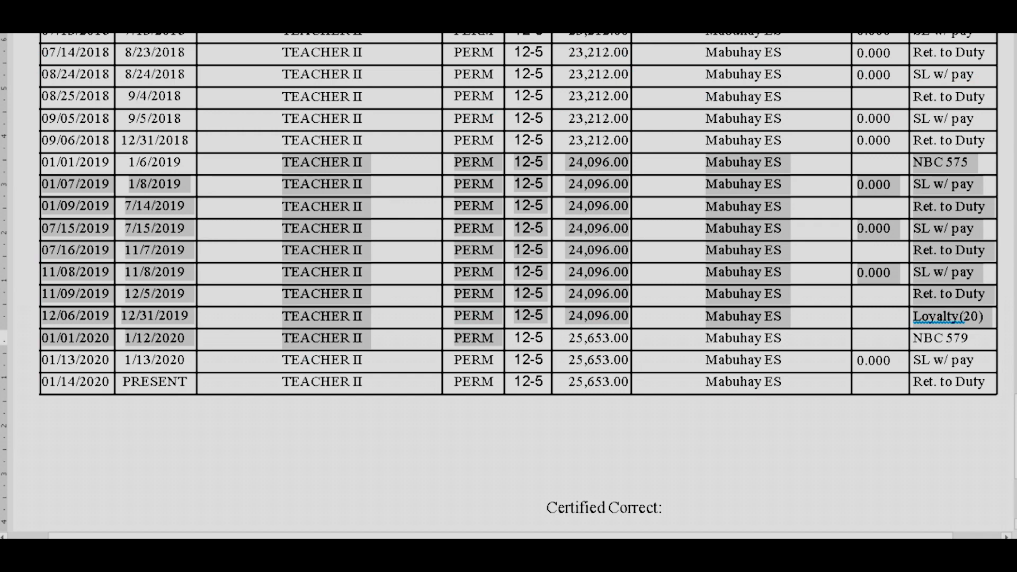
click(484, 272)
key(alt+Tab)
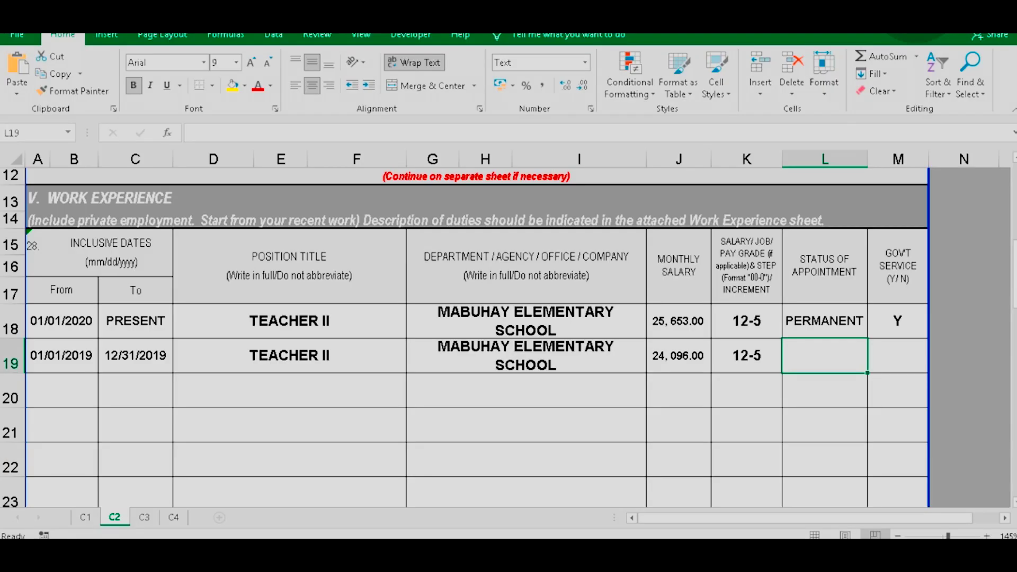
text(PERMANENT)
key(Tab)
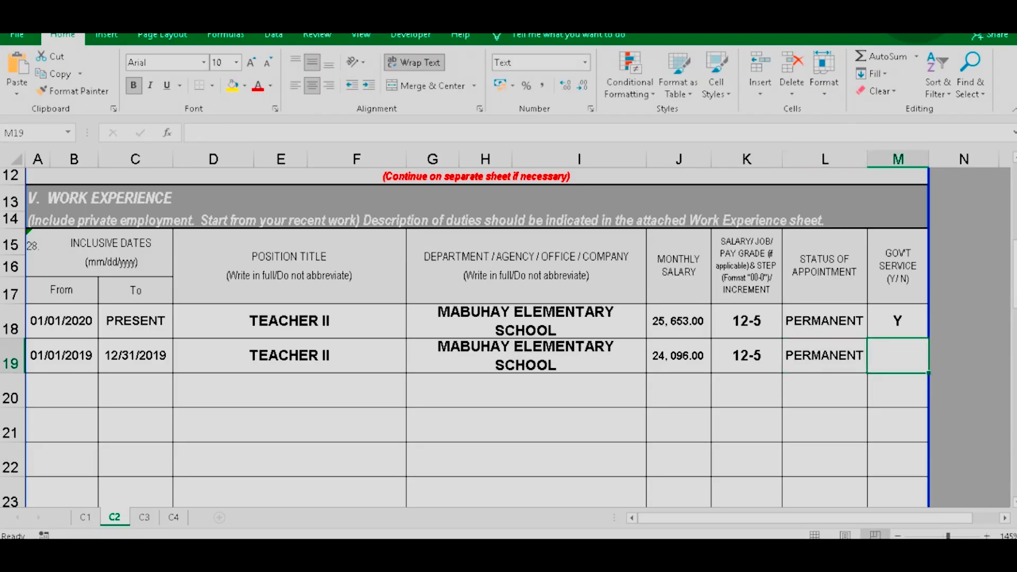
text(Y)
In the service record, correct the start date of the entry ending 7/12/2018 to 03/20/2018.
key(alt+Tab)
scroll(484, 272, up, 2)
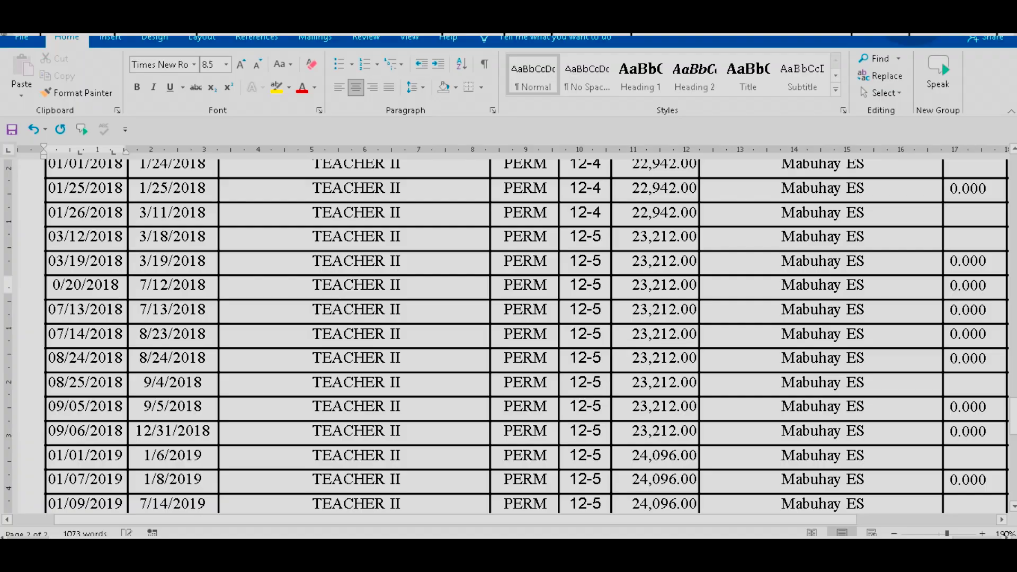
text(3)
click(173, 359)
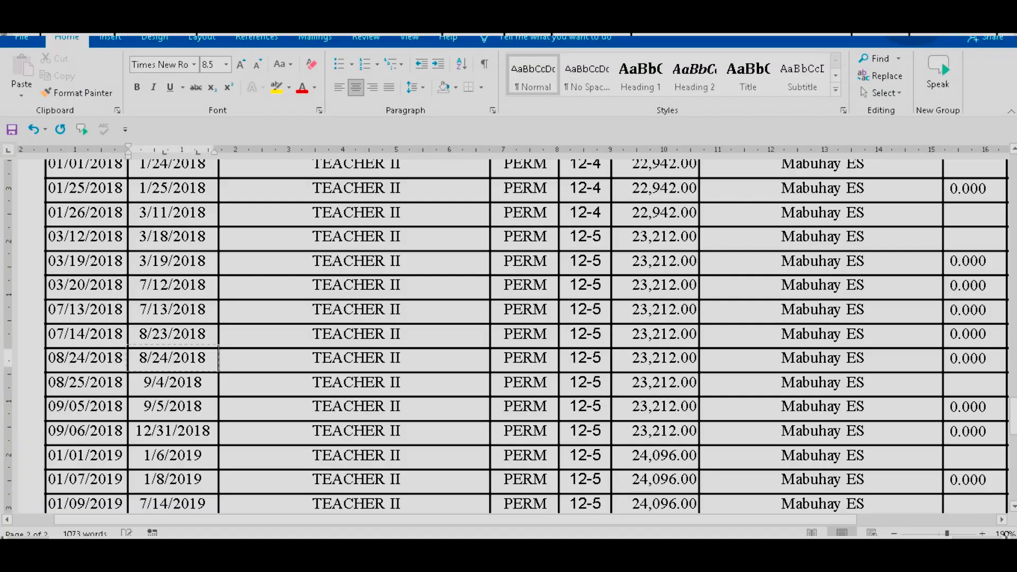
Find the first service record entry with the 23,212.00 salary and enter its start date, 03/12/2018, as row 20's From date.
scroll(508, 337, down, 2)
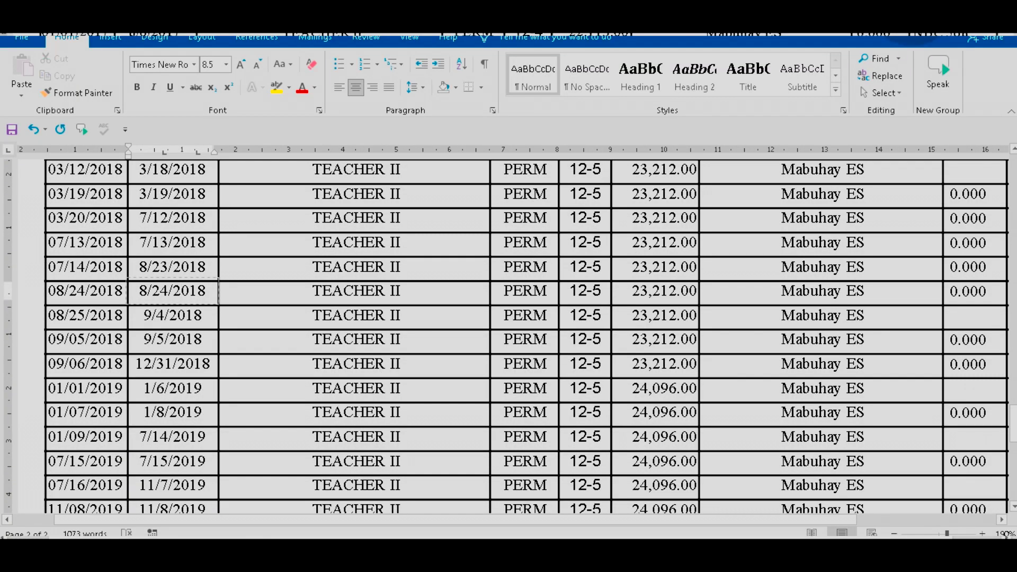
drag(704, 365, 52, 206)
click(99, 205)
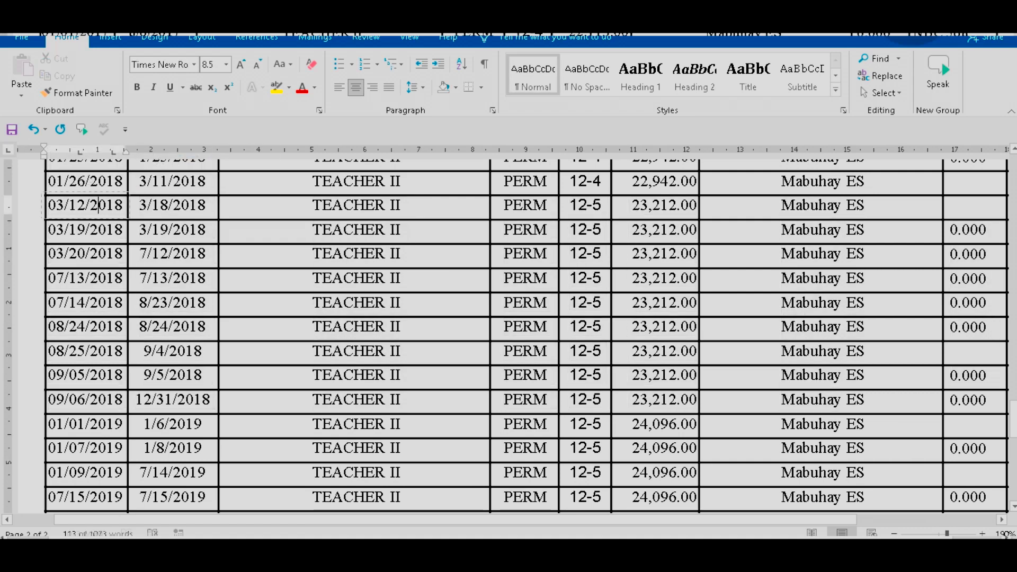
drag(123, 205, 49, 206)
key(ctrl+c)
key(alt+Tab)
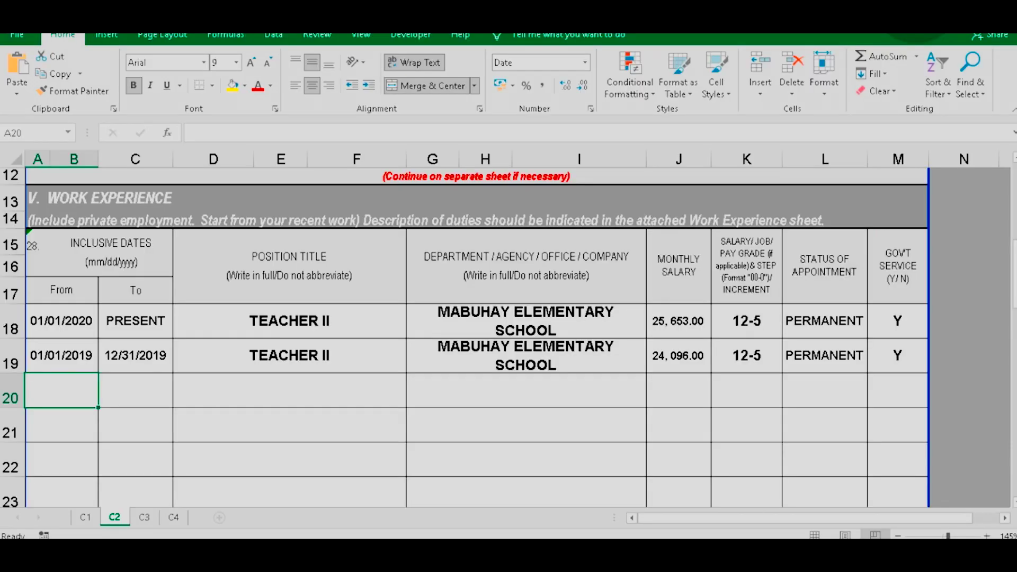
text('0)
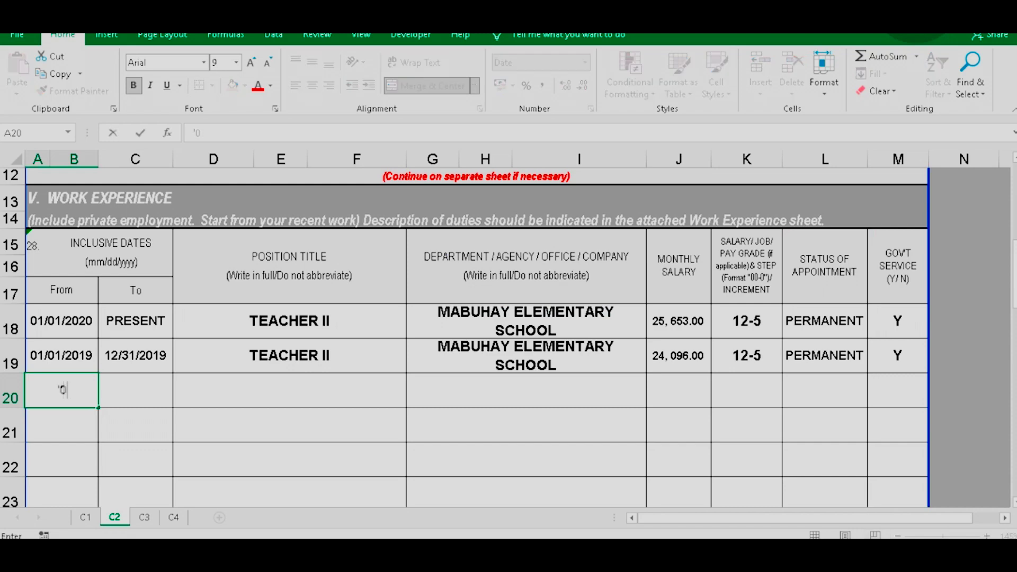
text(3/12/2018)
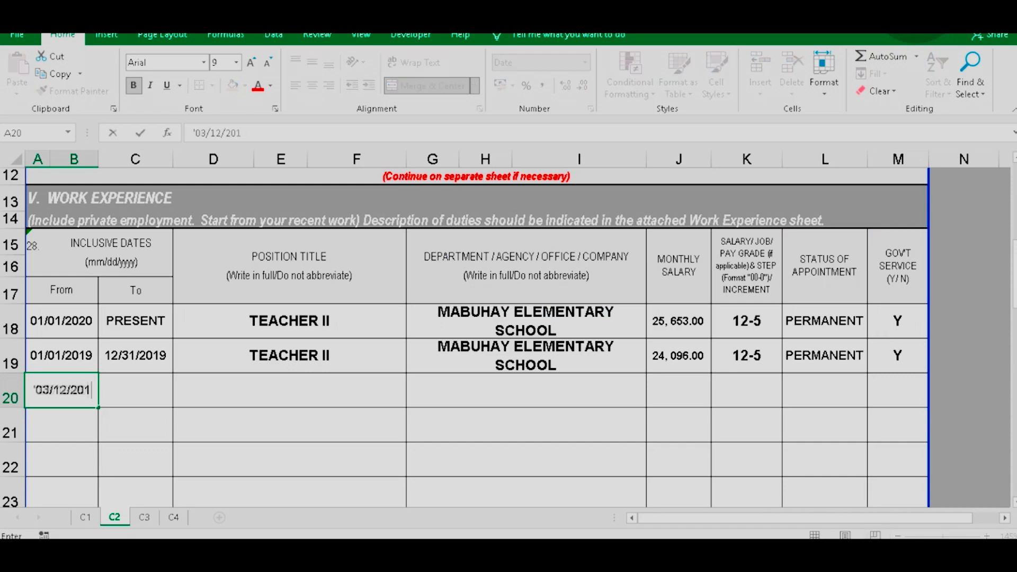
Find the end date of the 23,212.00 salary period in the service record and enter 12/31/2018 as row 20's To date.
key(alt+Tab)
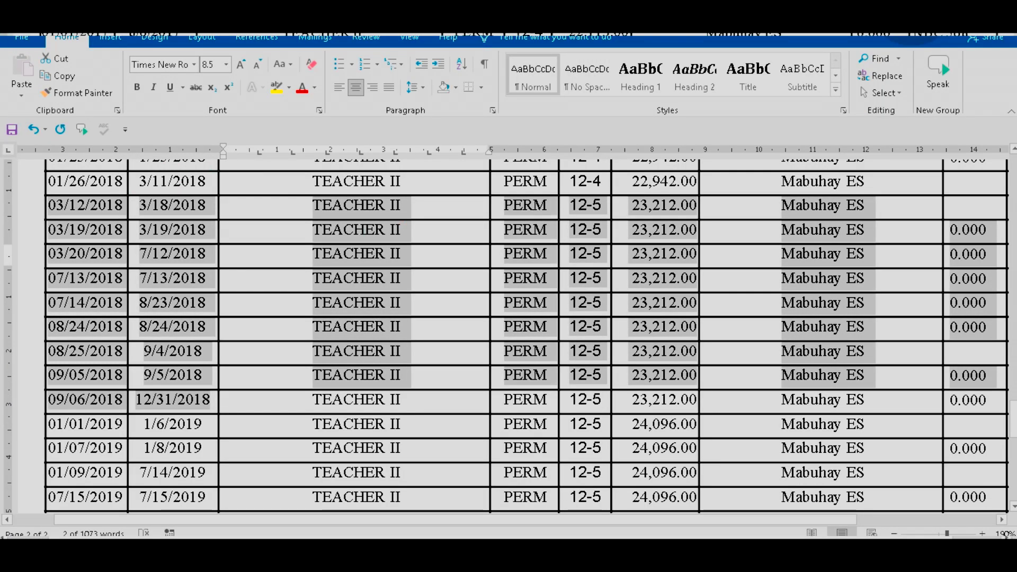
drag(211, 401, 677, 401)
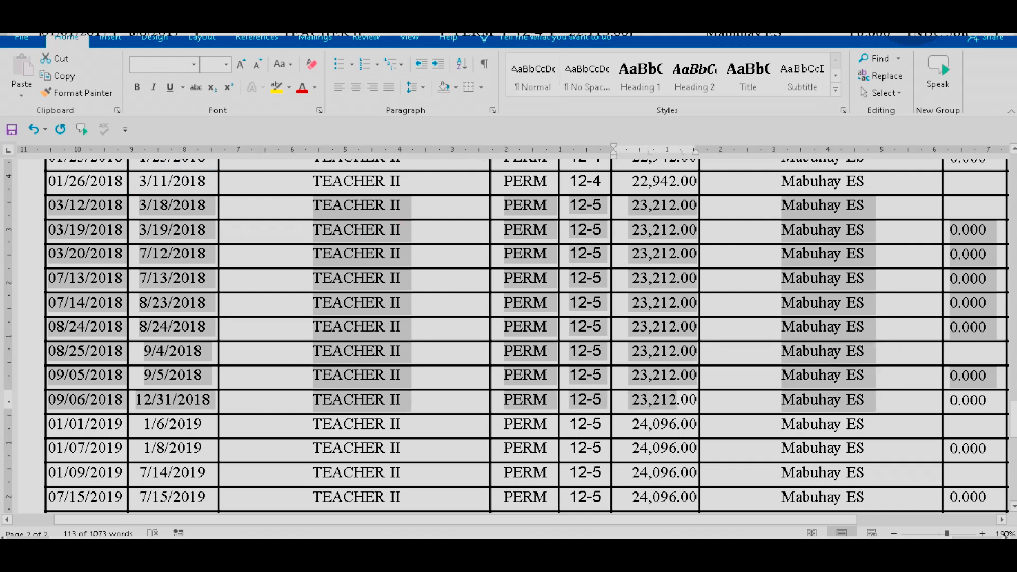
key(alt+Tab)
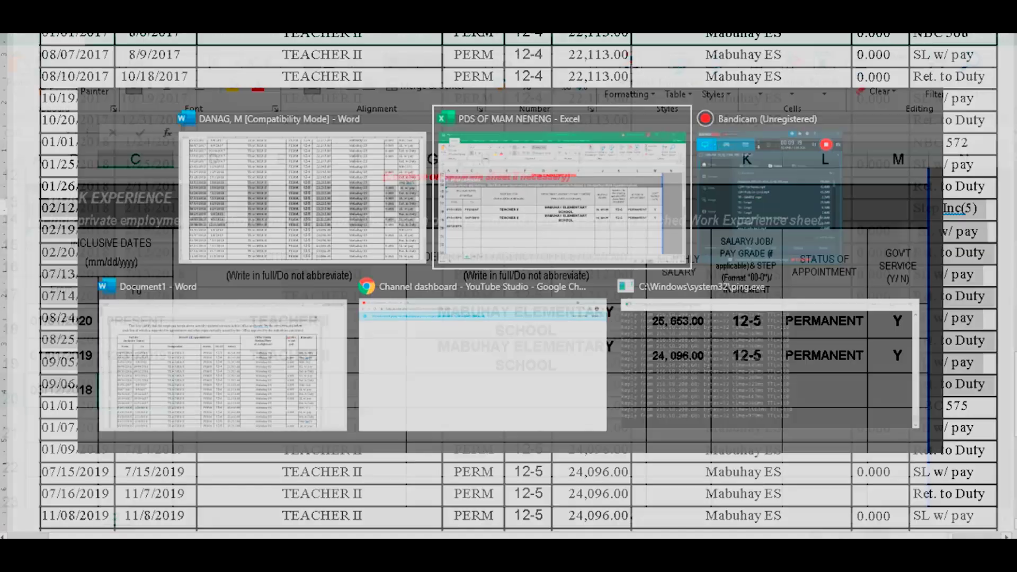
text(12/3)
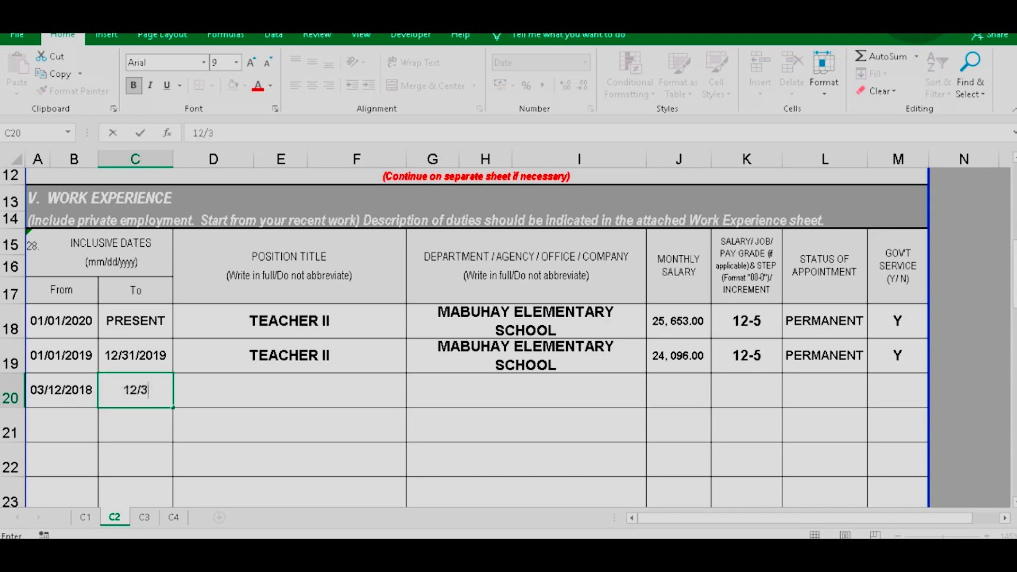
text(1/2018)
key(Tab)
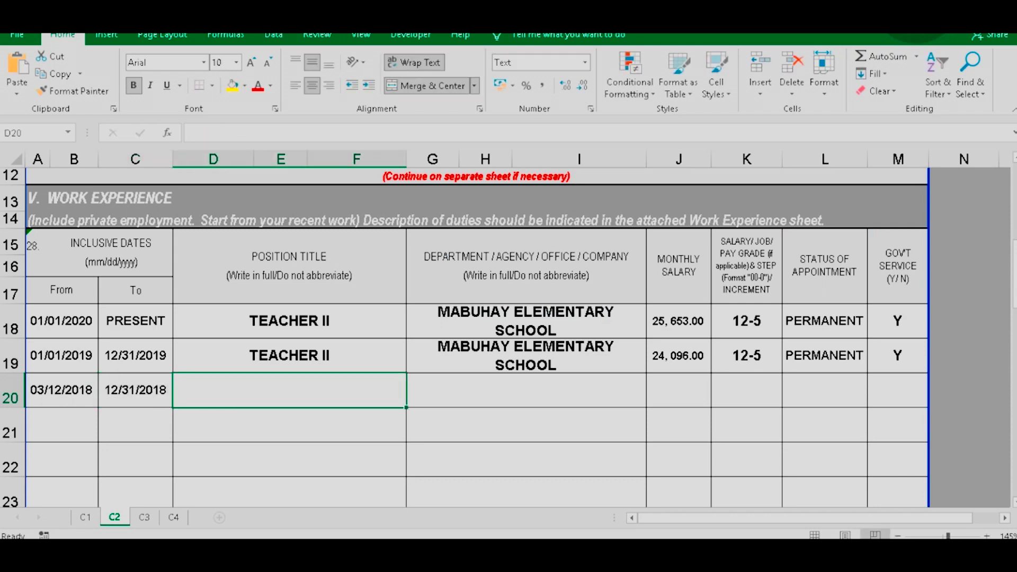
Check the 2018 entries in the service record and enter TEACHER II and MABUHAY ELEMENTARY SCHOOL as row 20's position and agency.
key(alt+Tab)
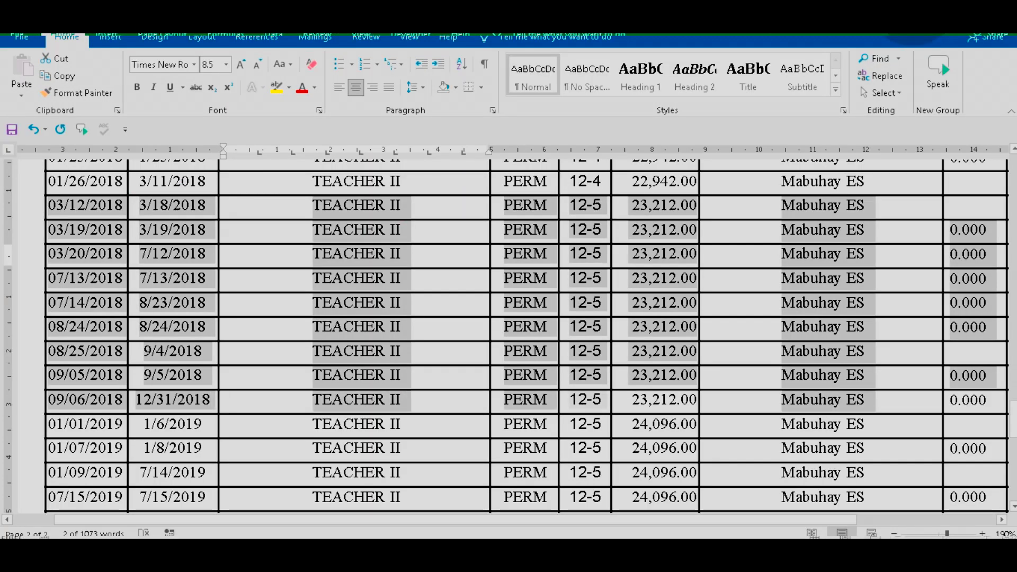
key(alt+Tab)
text(TEACHER II)
key(Tab)
key(alt+Tab)
key(alt+Tab)
text(MA)
key(Tab)
Check the salary of the period starting 03/12/2018 and enter 23, 212.00 as row 20's monthly salary.
key(alt+Tab)
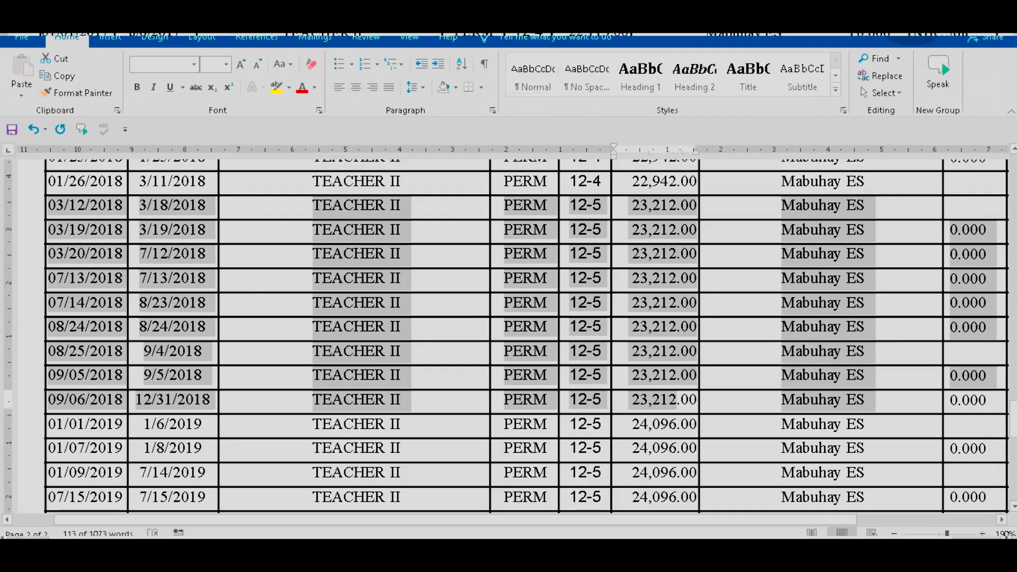
key(alt+Tab)
text(2)
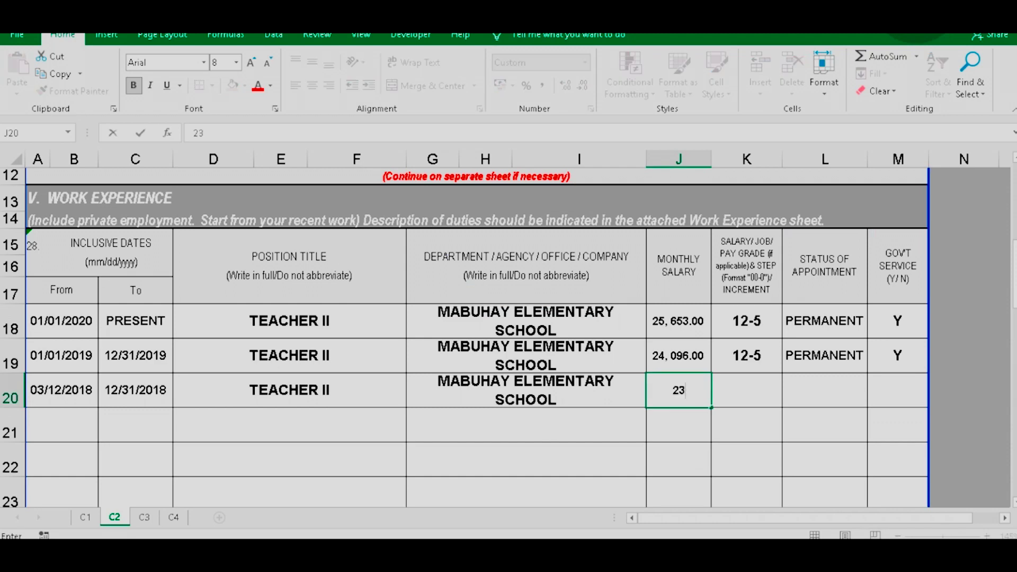
text(3,212.)
key(Tab)
Look up the salary grade and step of the 23,212.00 entries and enter 12-5 as row 20's pay grade.
key(alt+Tab)
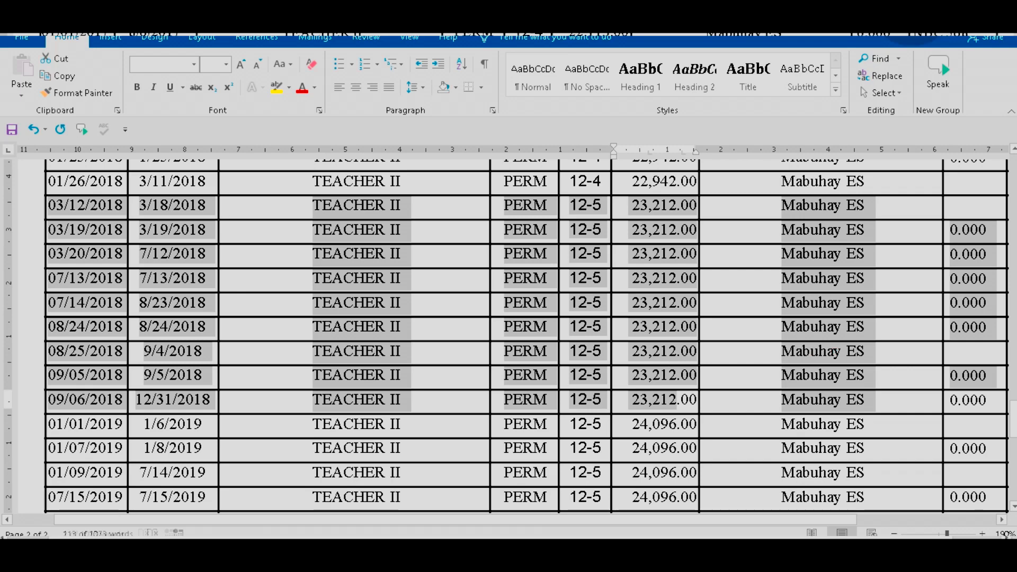
key(alt+Tab)
text(12-5)
key(Tab)
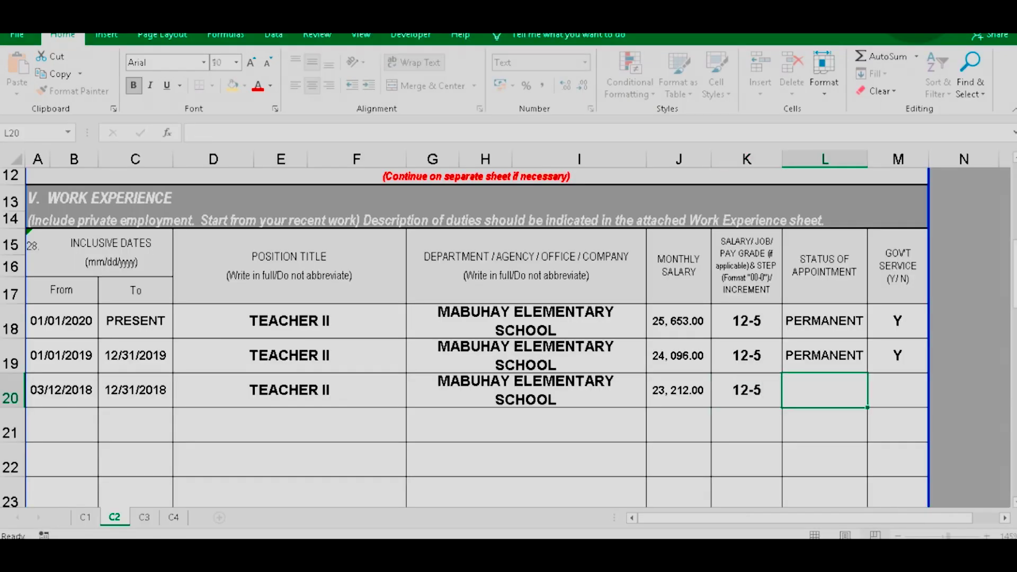
Check the appointment status of the 2018 entries in the service record and enter PERMANENT and Y in row 20.
key(alt+Tab)
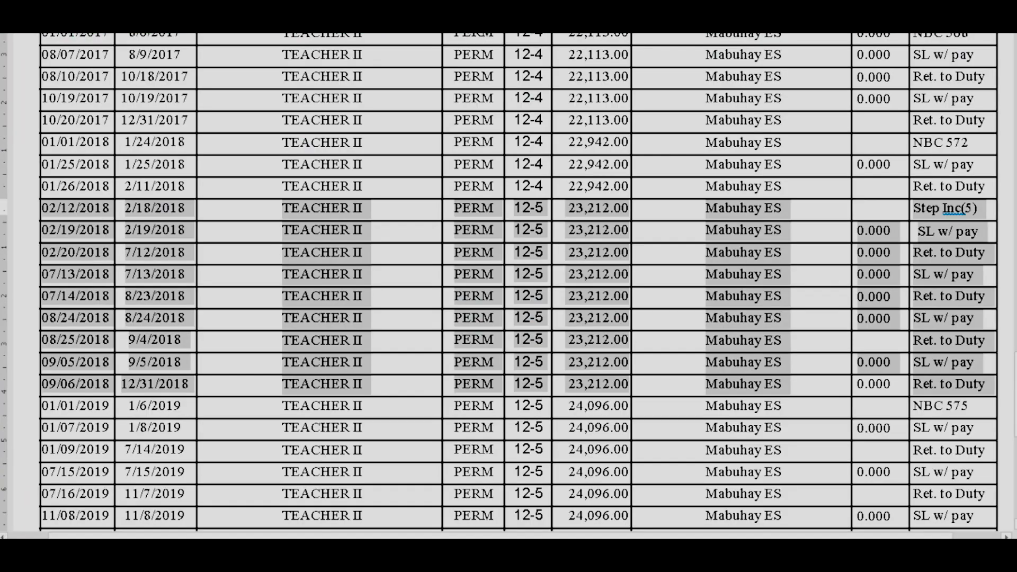
key(alt+Tab)
text(PER)
key(Tab)
text(Y)
key(Return)
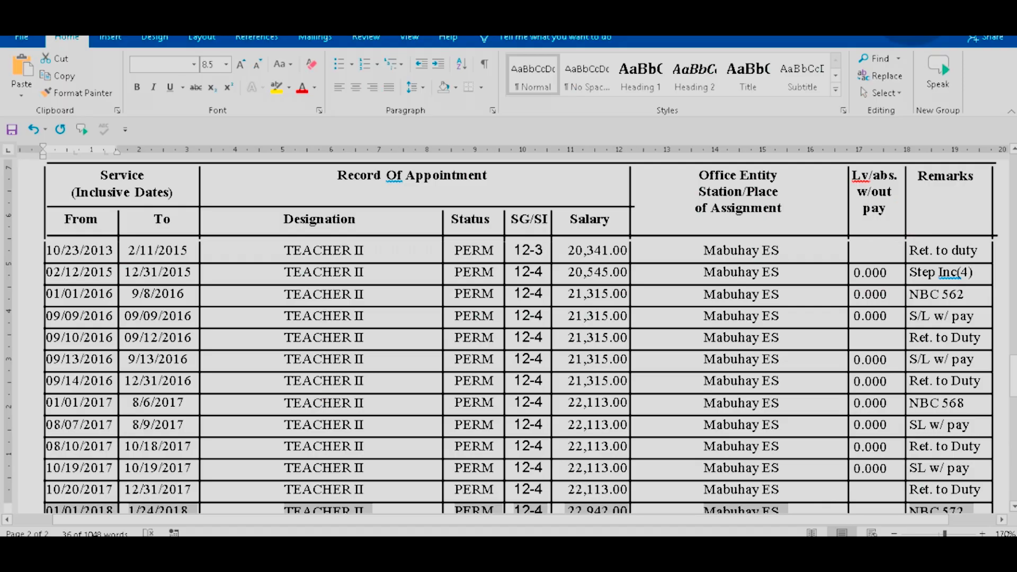
Review the 23,212.00 salary period in the service record, from its first entry to its end date.
scroll(509, 333, down, 2)
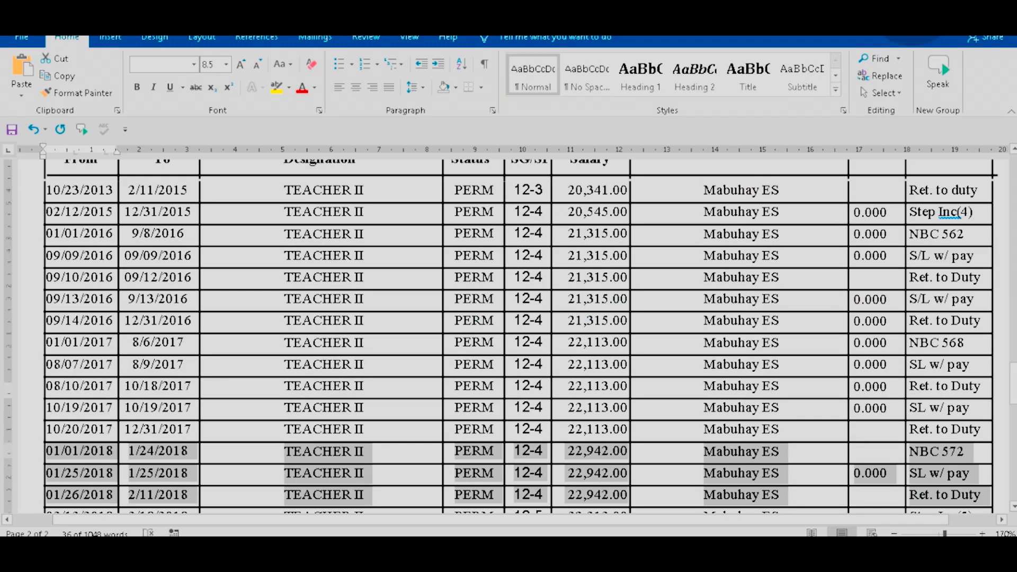
scroll(509, 334, up, 4)
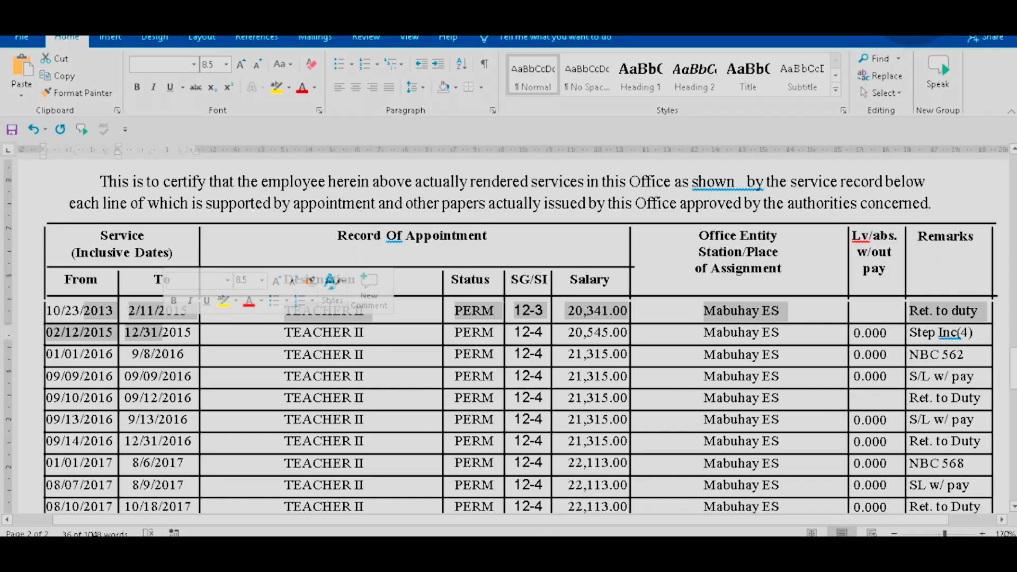
scroll(509, 334, down, 2)
click(364, 338)
scroll(508, 333, down, 10)
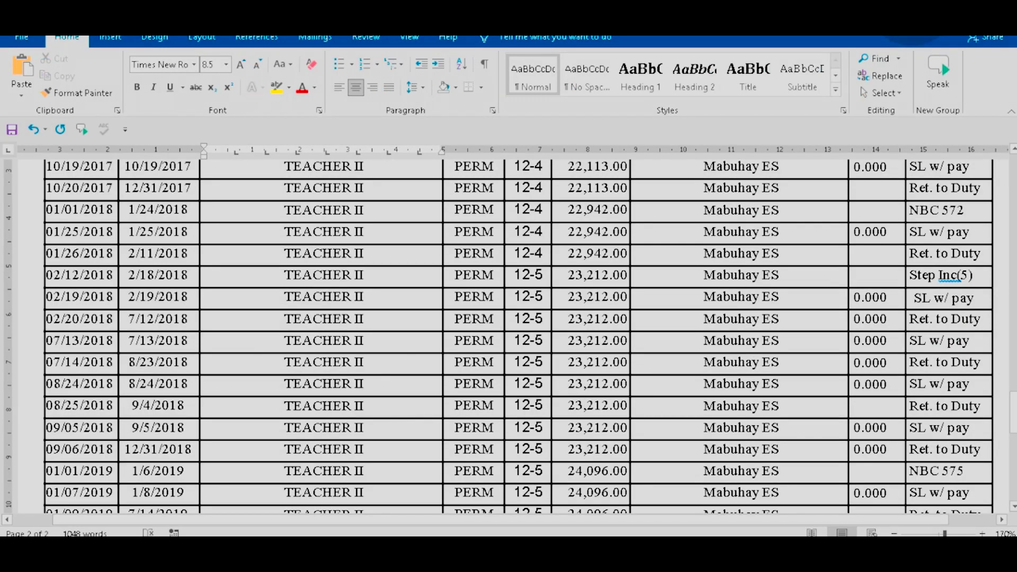
drag(569, 275, 599, 450)
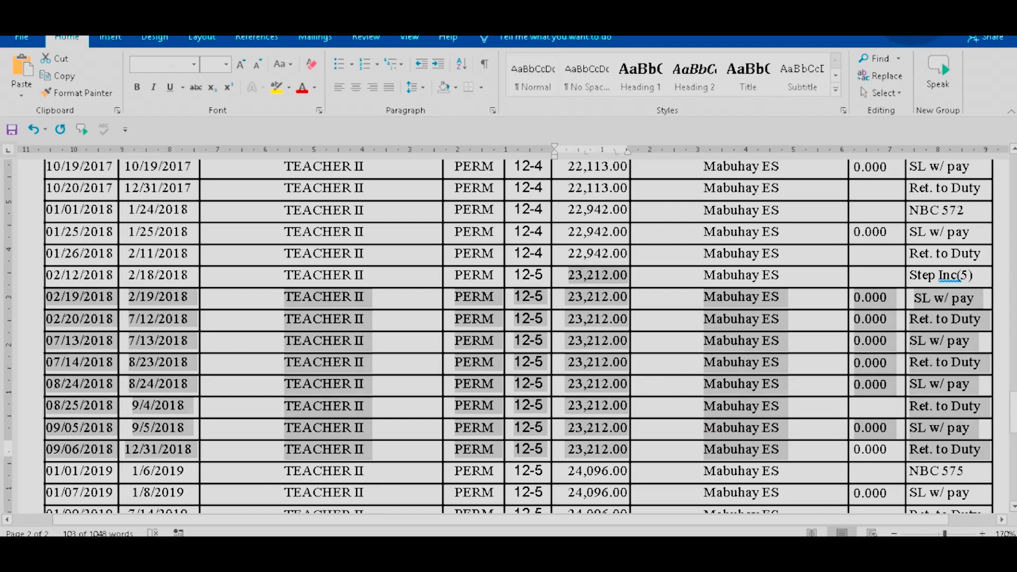
click(162, 449)
drag(125, 450, 191, 449)
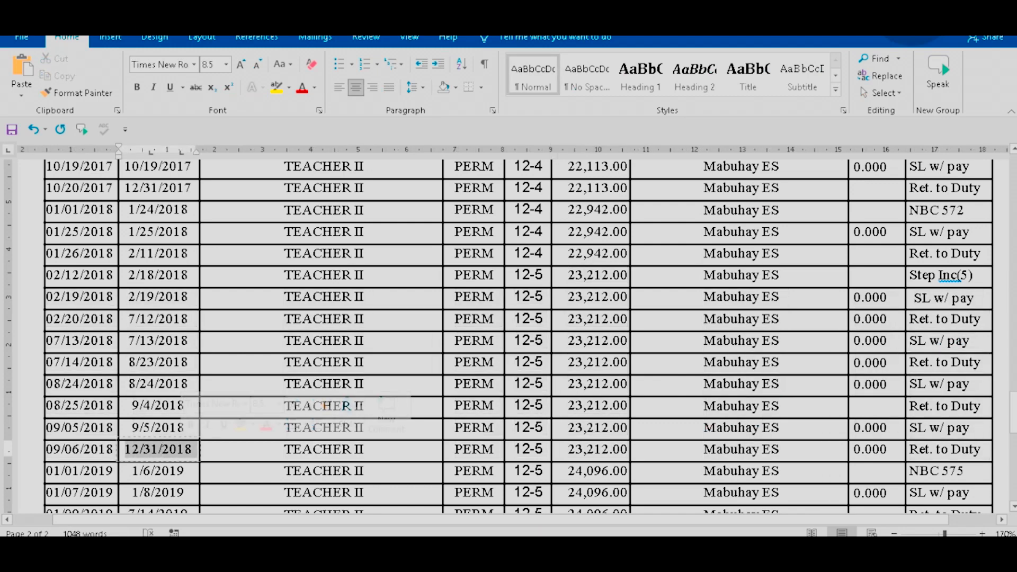
Review the From and To columns and the completed rows of the Work Experience table, down to blank row 21.
key(alt+Tab)
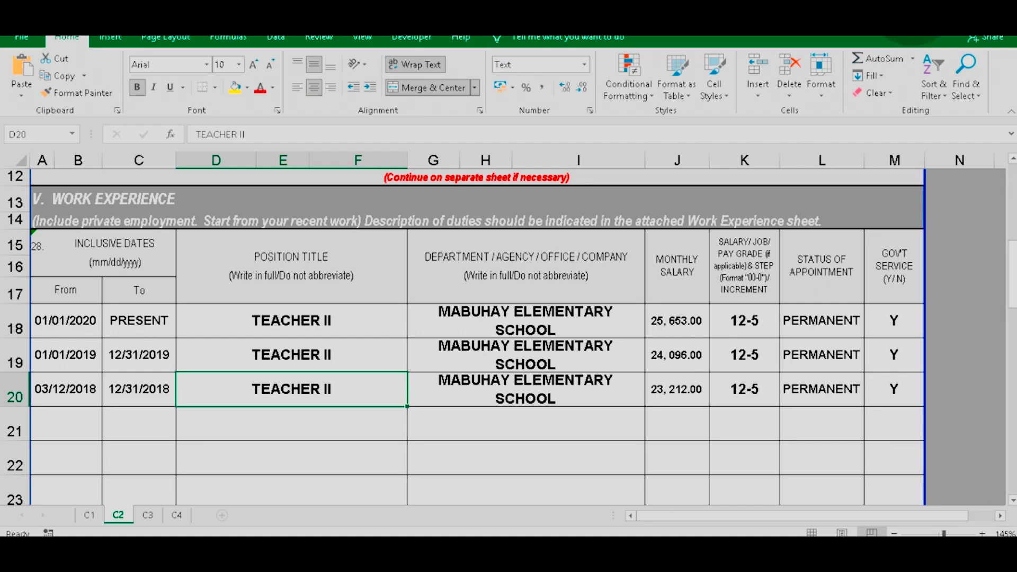
click(65, 290)
drag(65, 290, 139, 290)
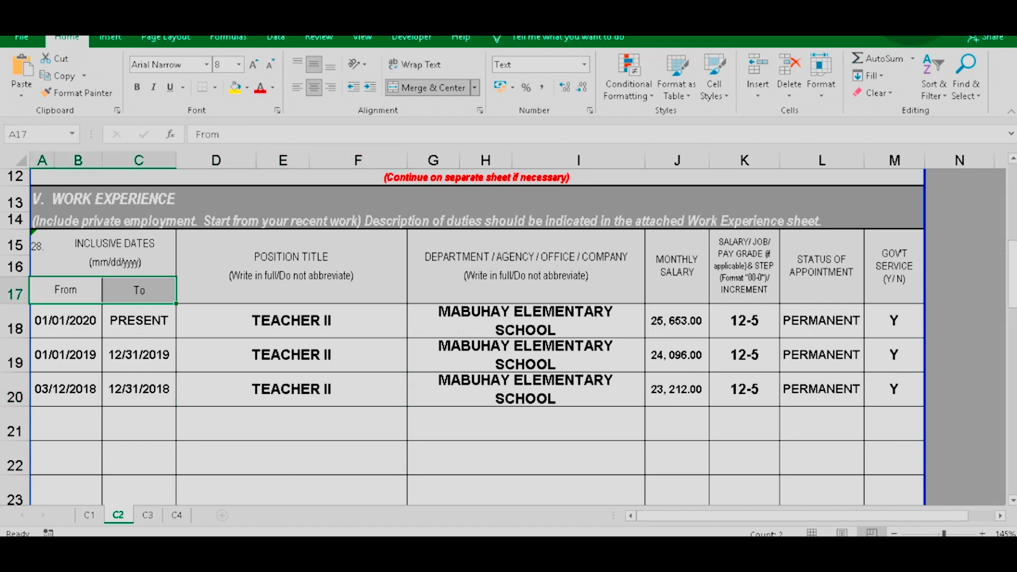
scroll(477, 317, down, 1)
drag(65, 364, 360, 364)
scroll(477, 317, down, 1)
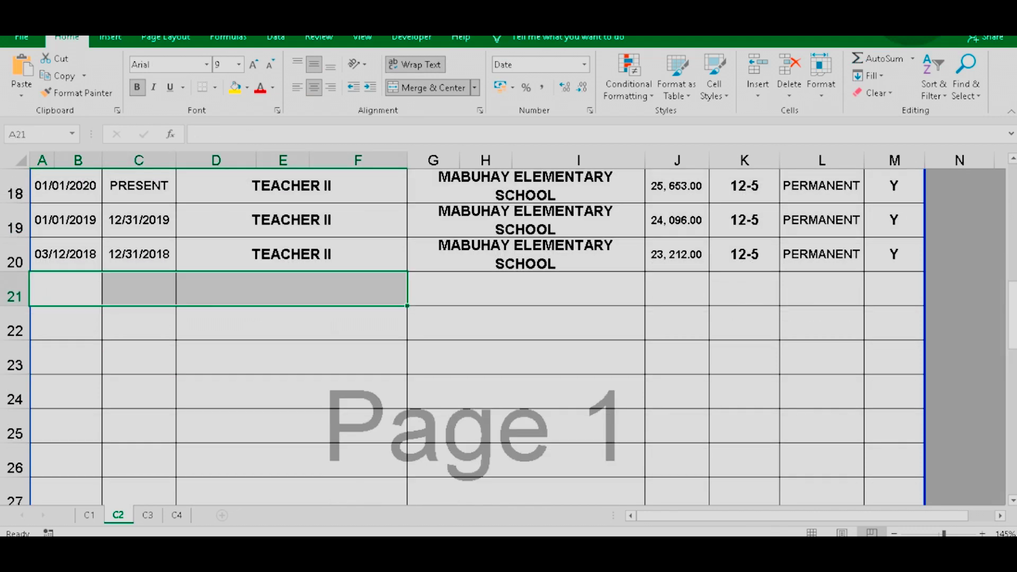
scroll(477, 317, down, 1)
scroll(476, 317, up, 3)
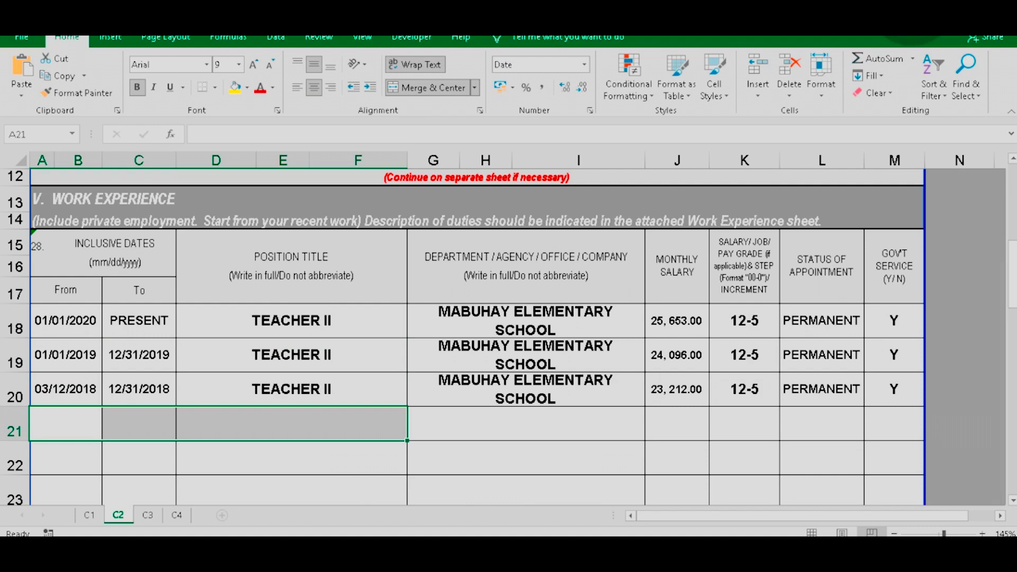
scroll(477, 318, down, 1)
click(291, 398)
drag(65, 364, 894, 363)
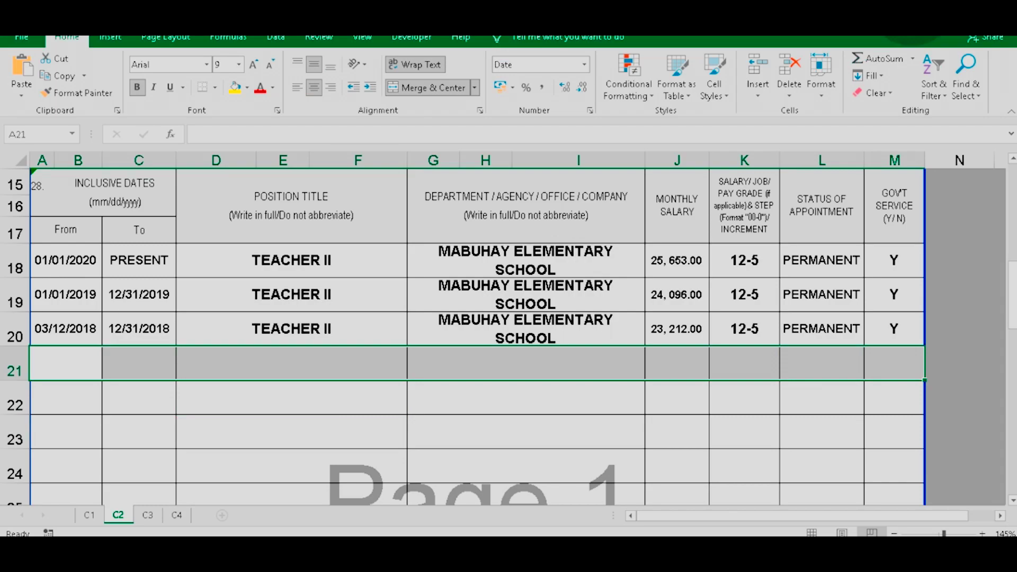
click(66, 363)
Examine the remaining blank rows and signature area of the form, and the 2018 and 2019 service record entries.
key(alt+Tab)
key(alt+Tab)
key(alt+Tab)
key(alt+Tab)
scroll(477, 334, down, 9)
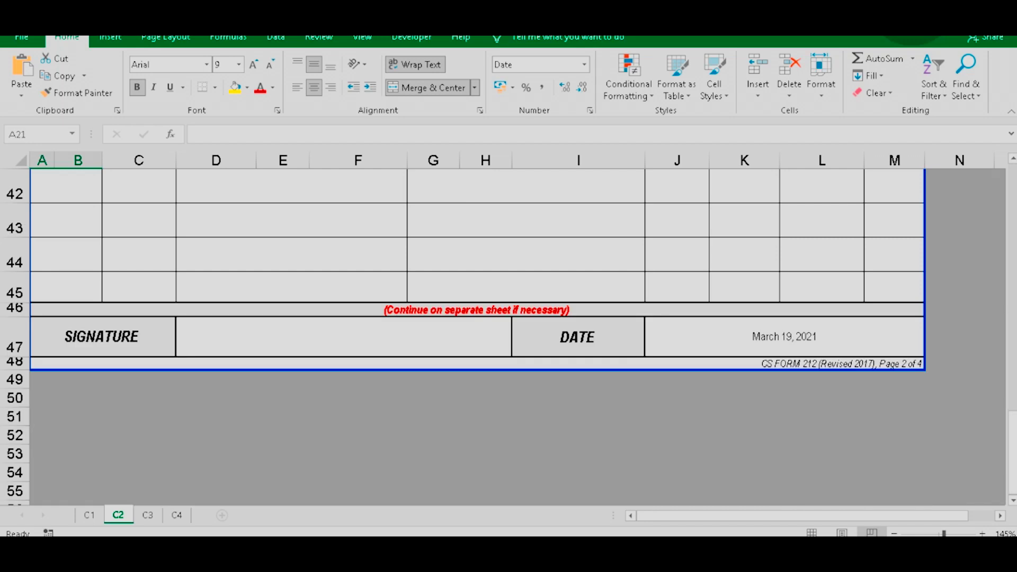
key(alt+Tab)
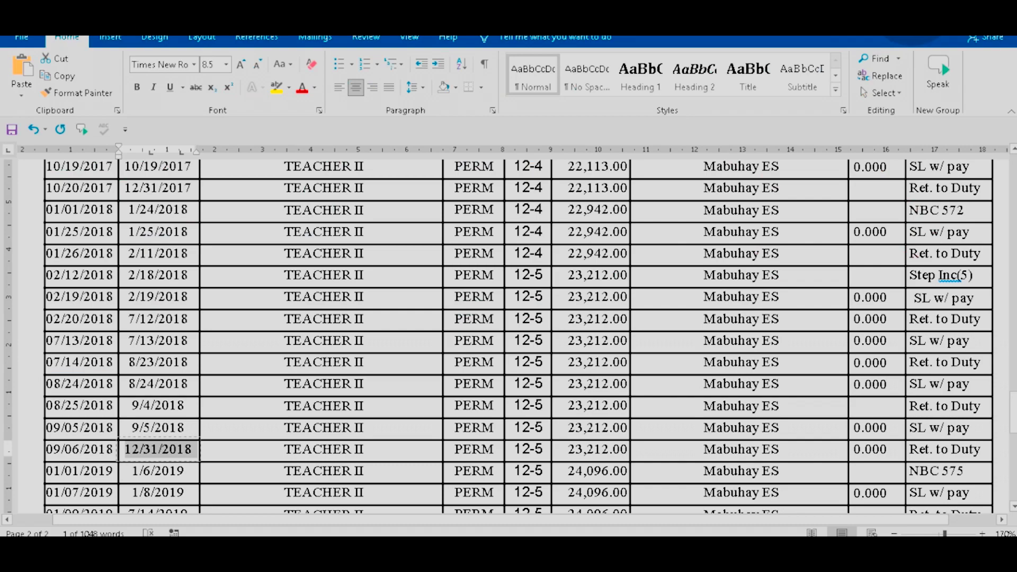
scroll(508, 334, down, 2)
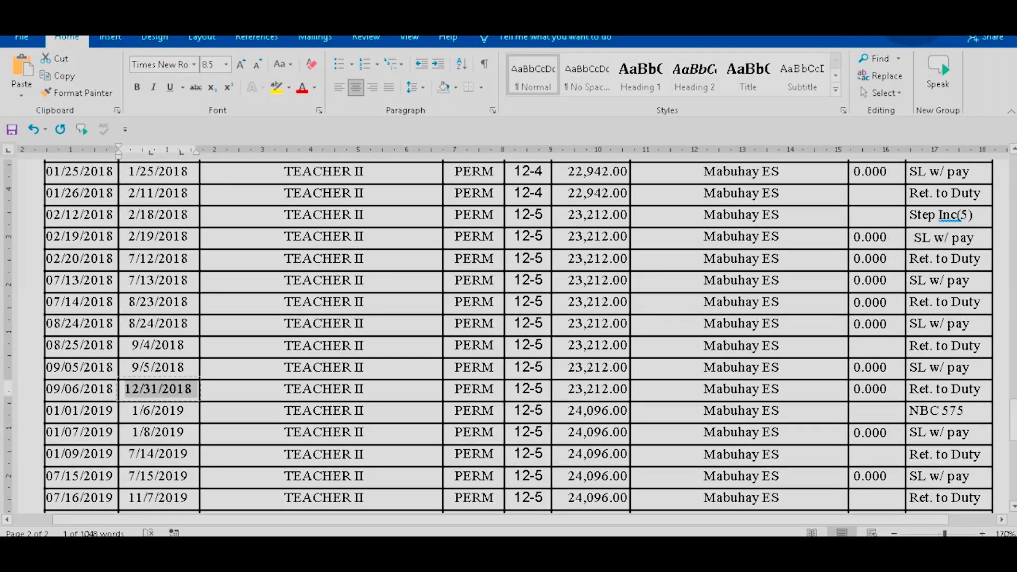
Switch to YouTube and look over the answer key video's page, including its description and comments.
key(Tab)
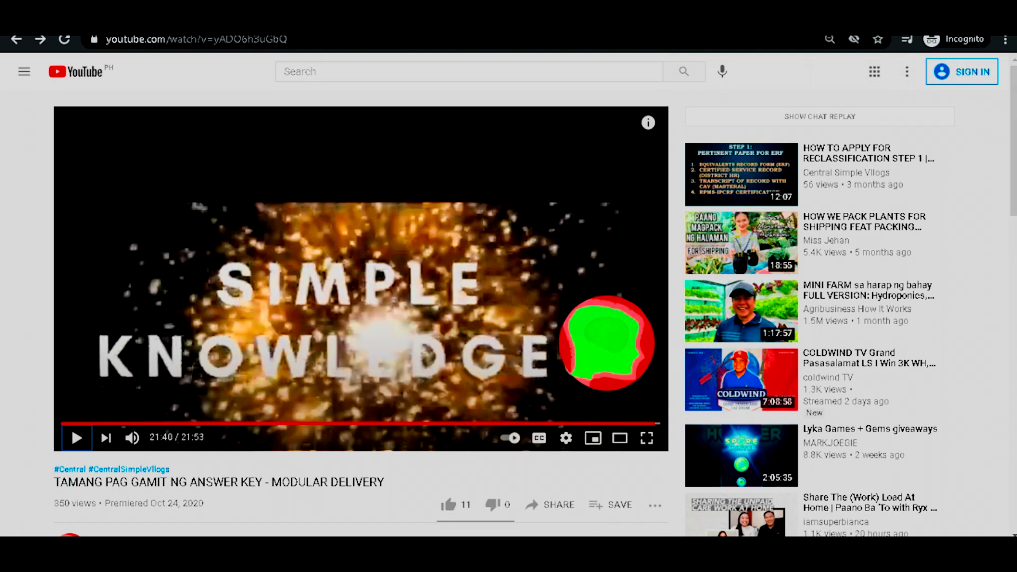
scroll(450, 430, down, 1)
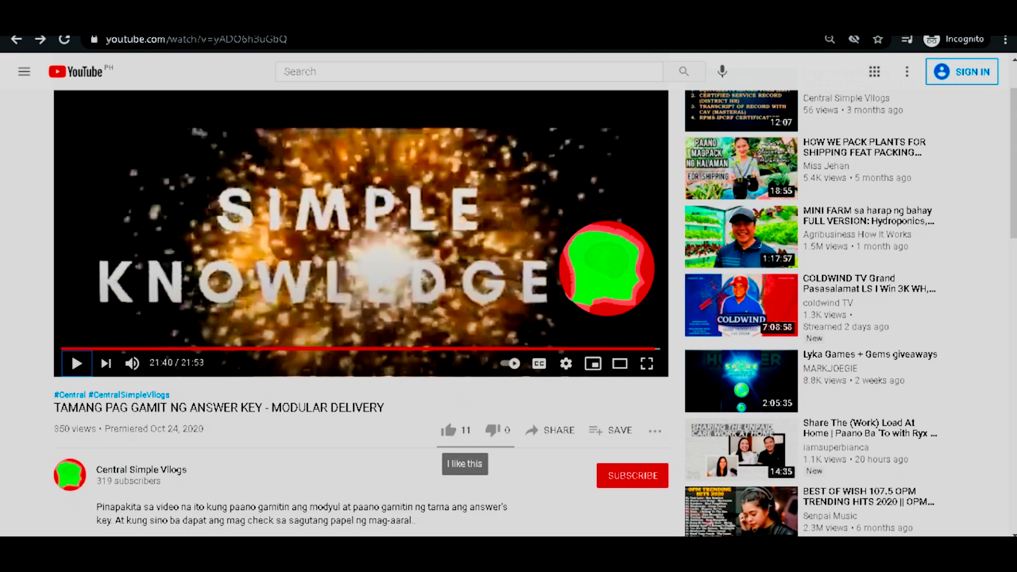
scroll(450, 430, down, 4)
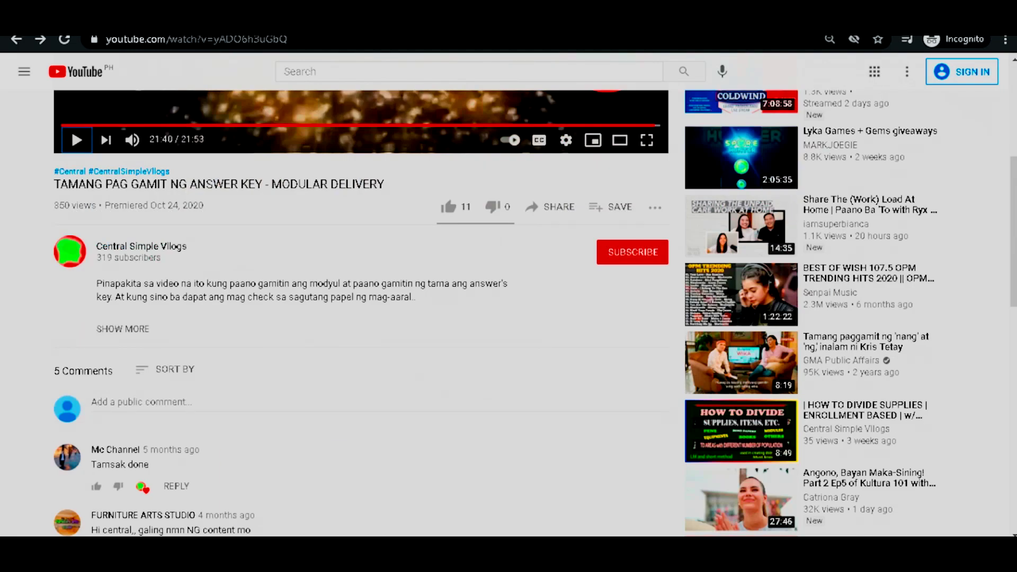
scroll(450, 430, up, 1)
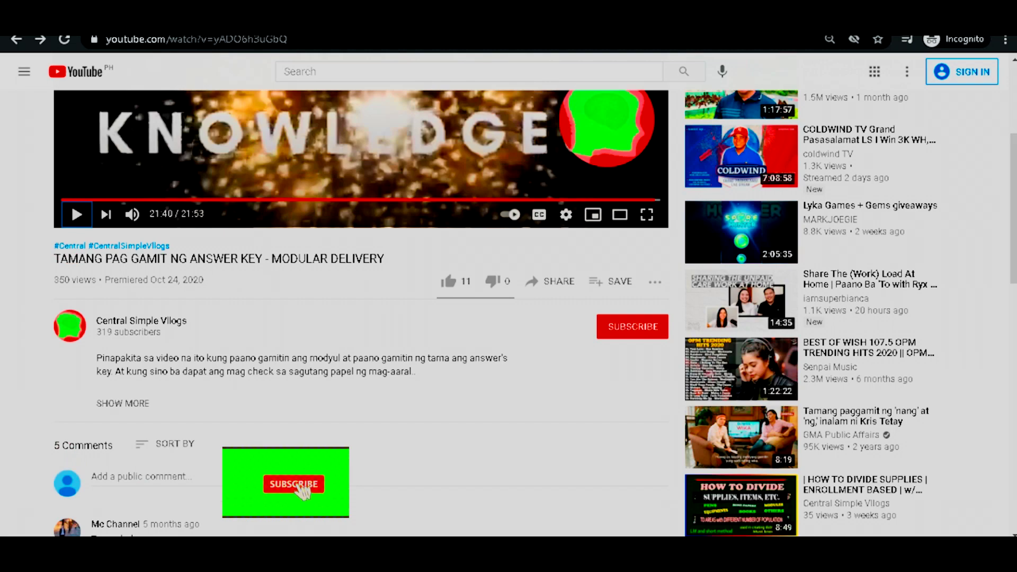
scroll(615, 355, up, 1)
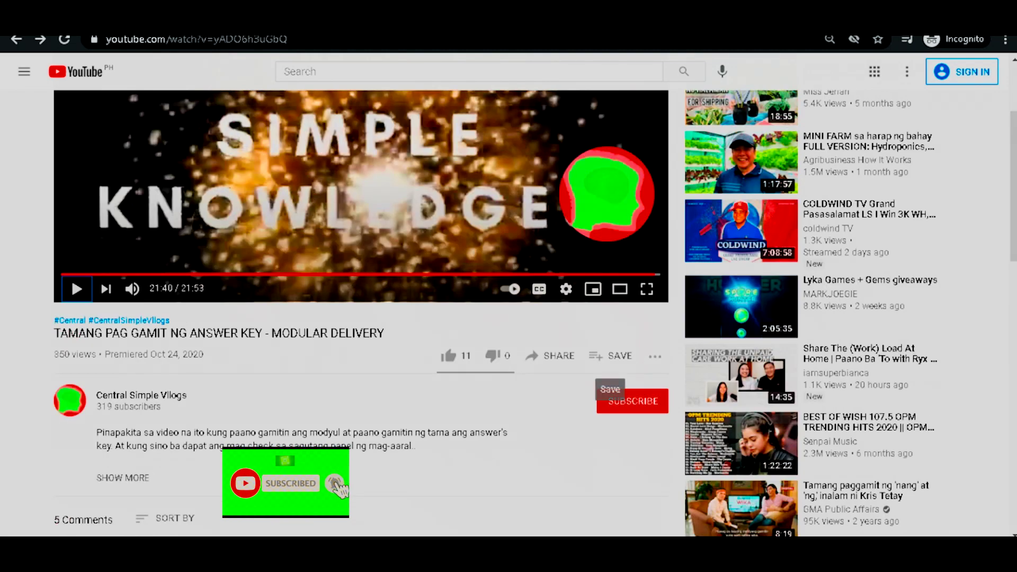
scroll(610, 355, up, 2)
Search YouTube for #centralsimplevllogs.
click(469, 71)
text(#)
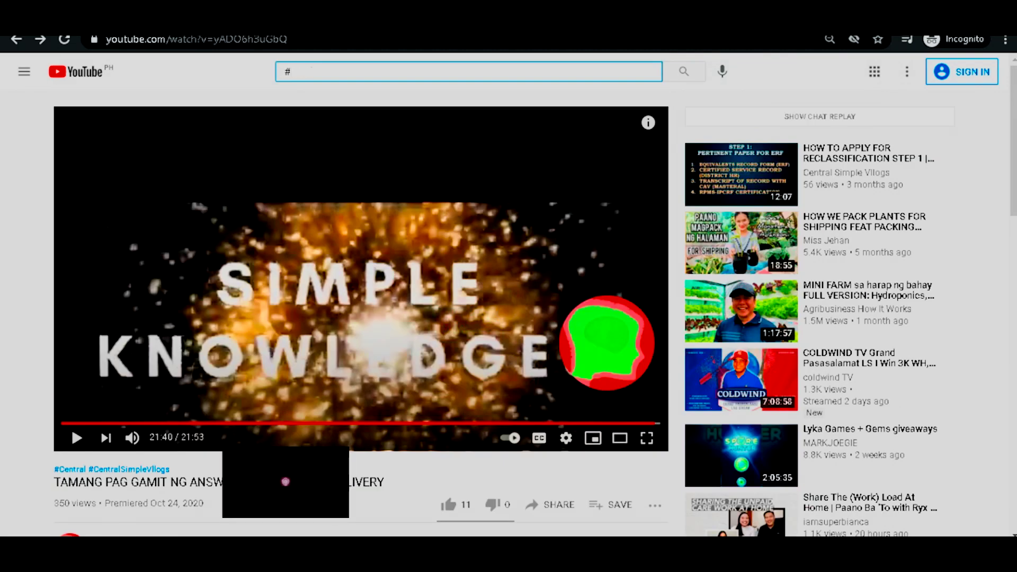
text(central)
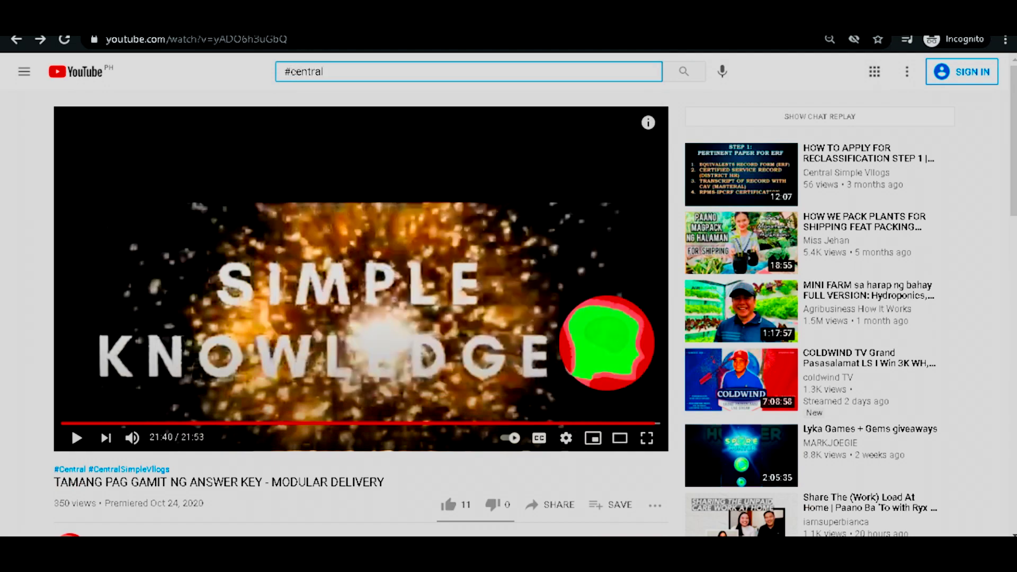
text(simplevllogs)
key(Return)
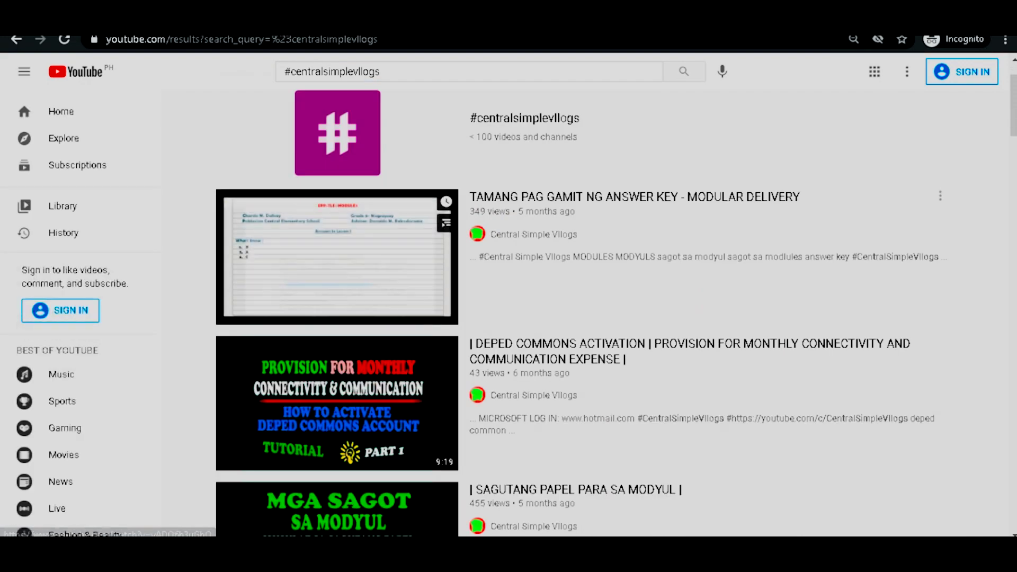
Look through the videos in the hashtag search results and return to the start of the list.
scroll(336, 292, down, 1)
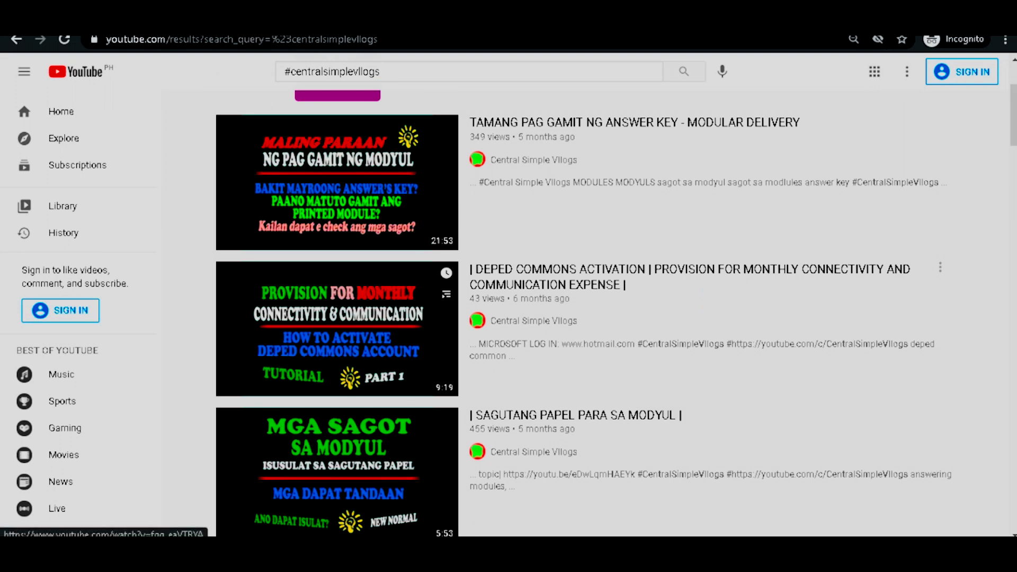
scroll(338, 296, down, 3)
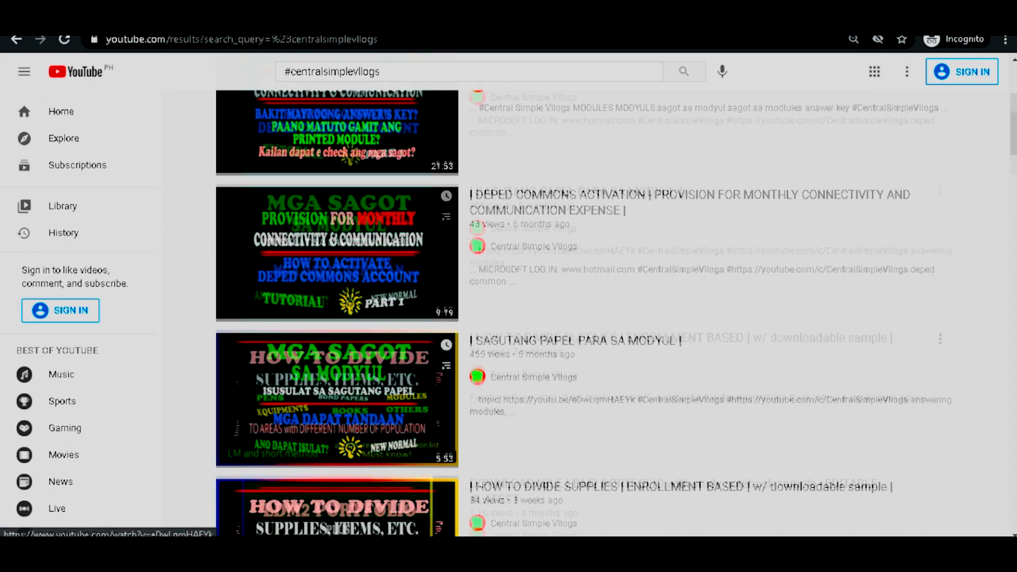
scroll(339, 297, down, 1)
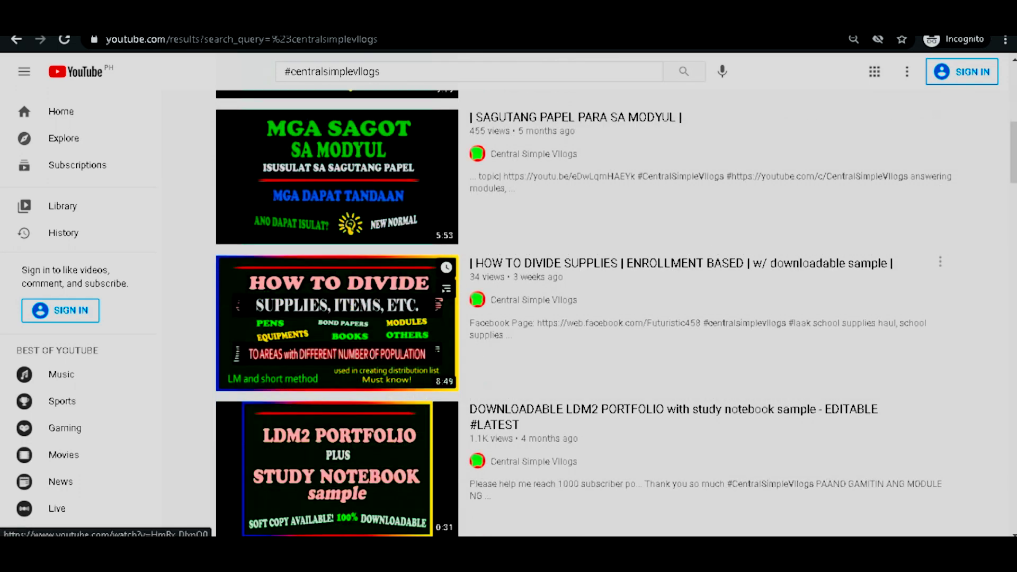
scroll(339, 317, down, 2)
scroll(339, 317, down, 1)
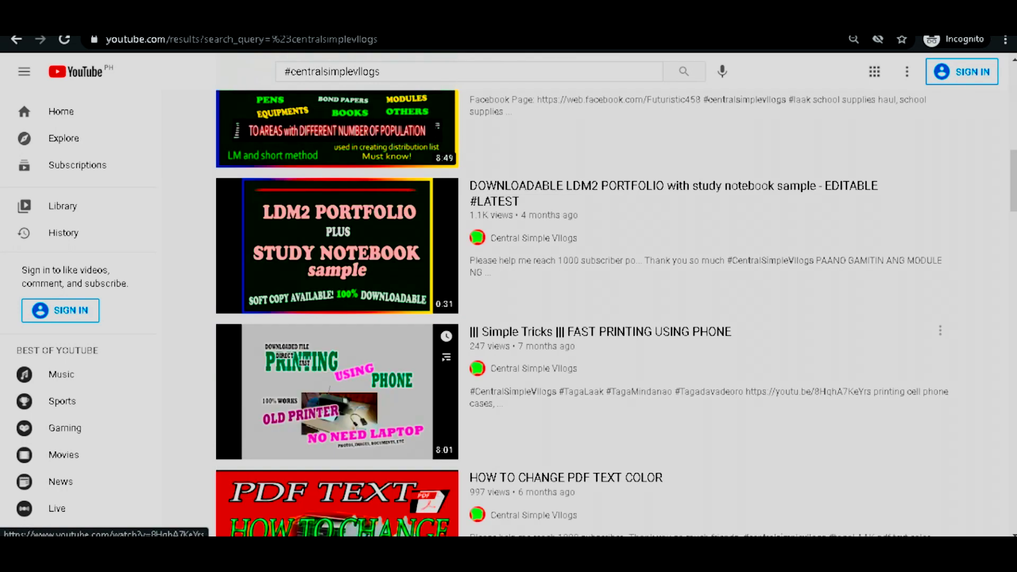
scroll(339, 317, down, 4)
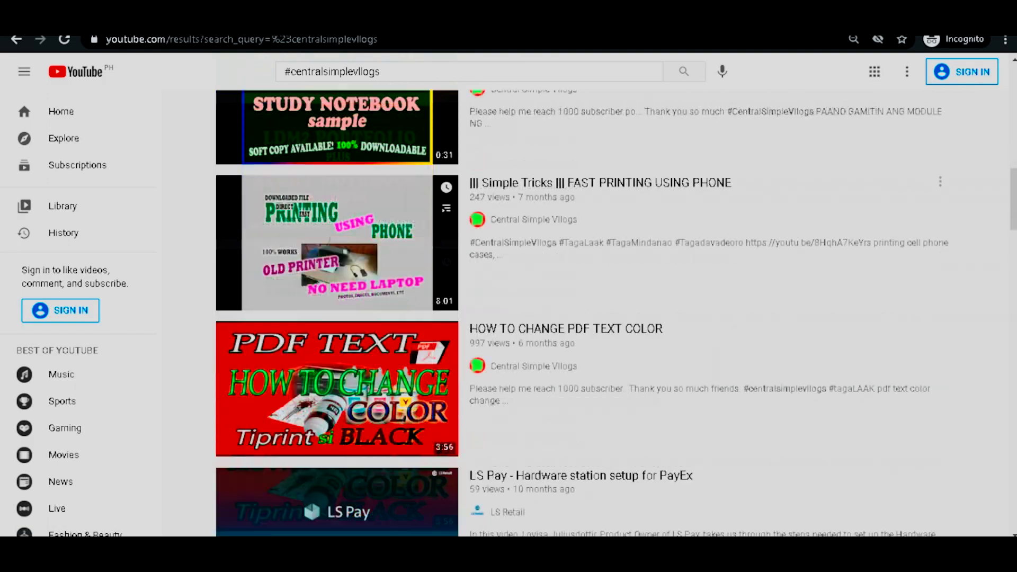
scroll(339, 318, up, 8)
scroll(339, 318, up, 6)
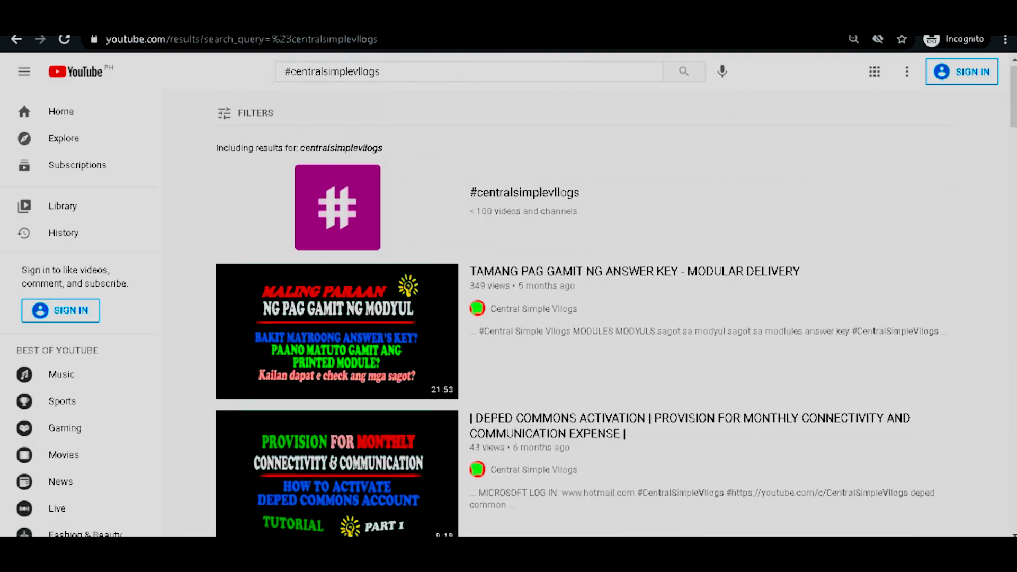